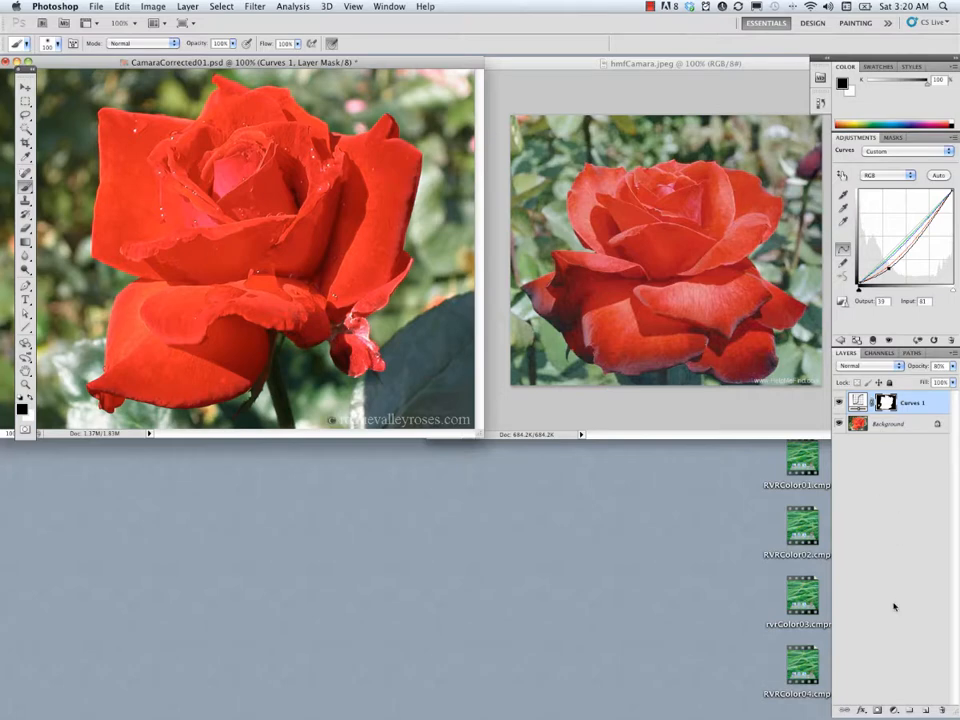
Add a Hue/Saturation adjustment layer above the Curves layer, try a saturation of -100, and bring the colour back to +1.
{"action": "left_click", "coordinate": [897, 707]}
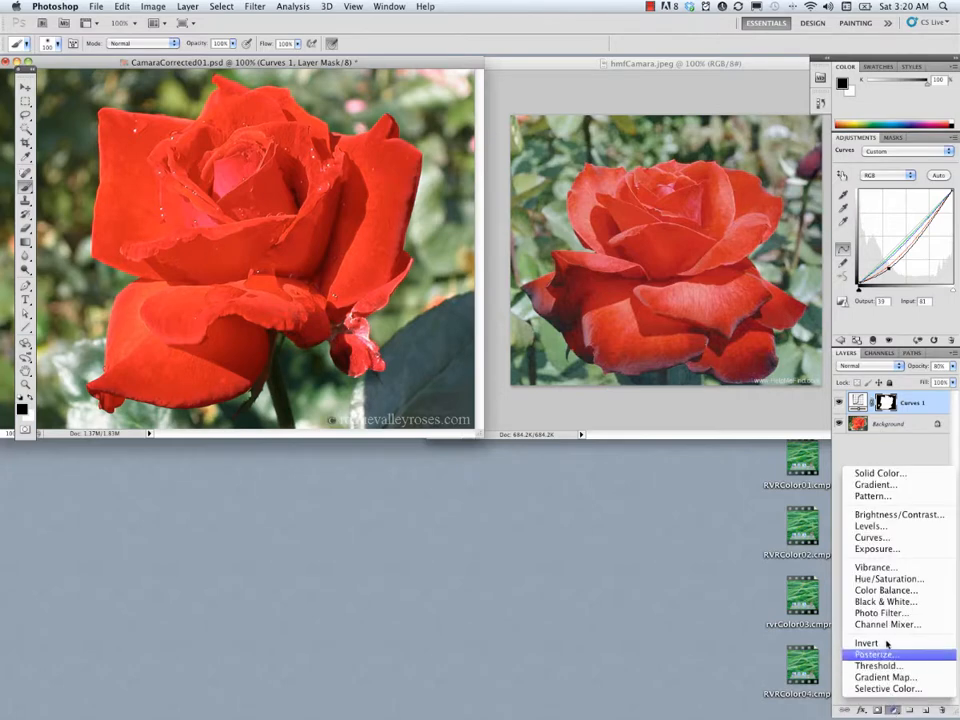
{"action": "left_click", "coordinate": [887, 581]}
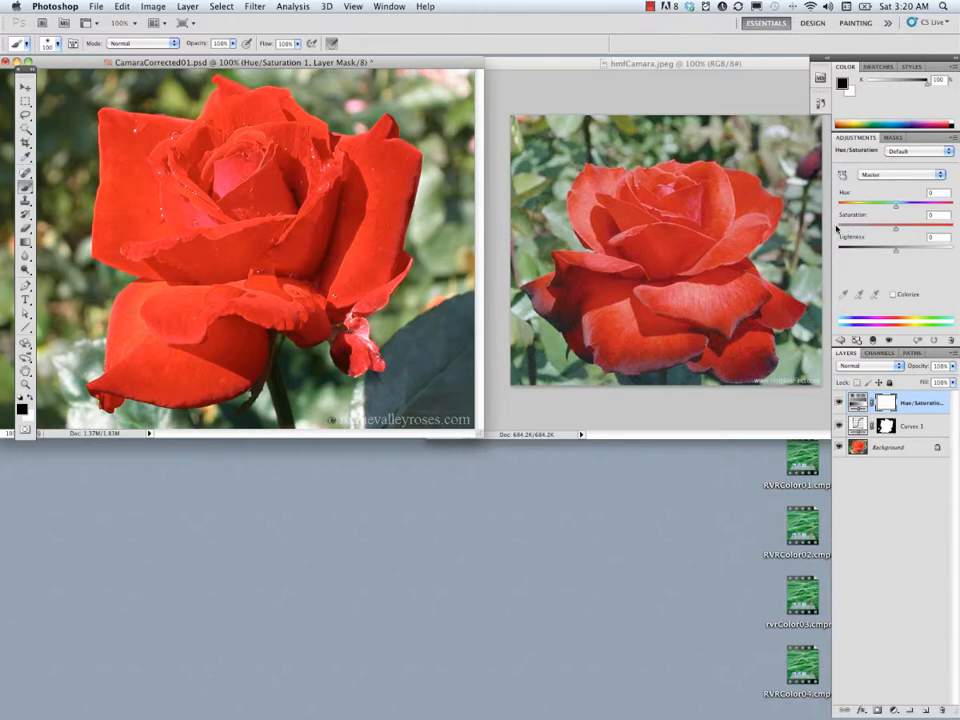
{"action": "left_click_drag", "start_coordinate": [892, 226], "coordinate": [877, 224]}
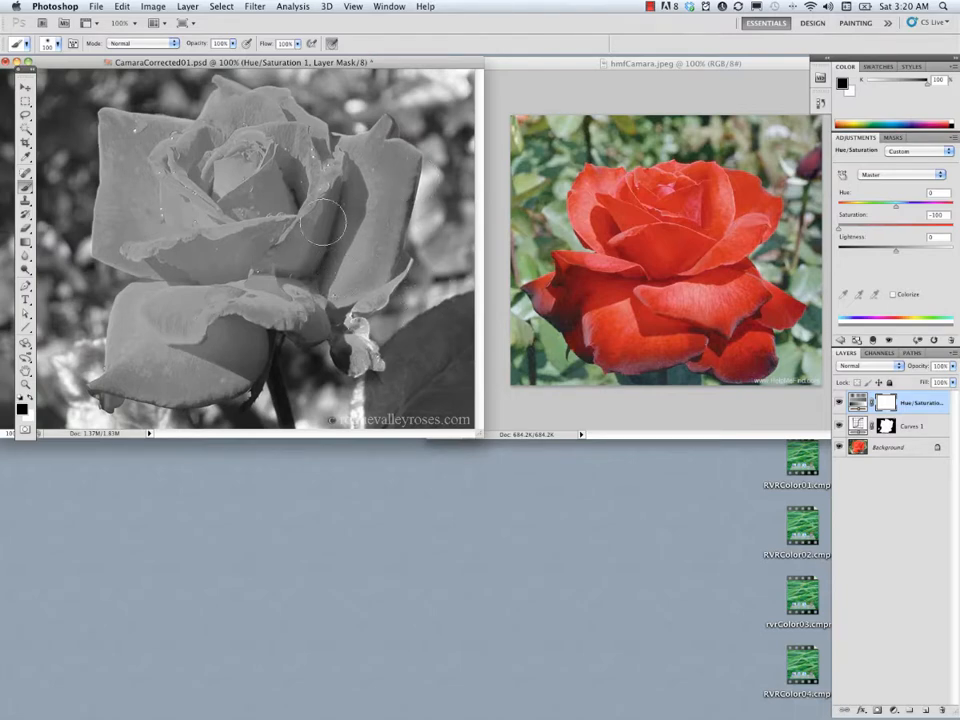
{"action": "left_click_drag", "start_coordinate": [839, 228], "coordinate": [897, 232]}
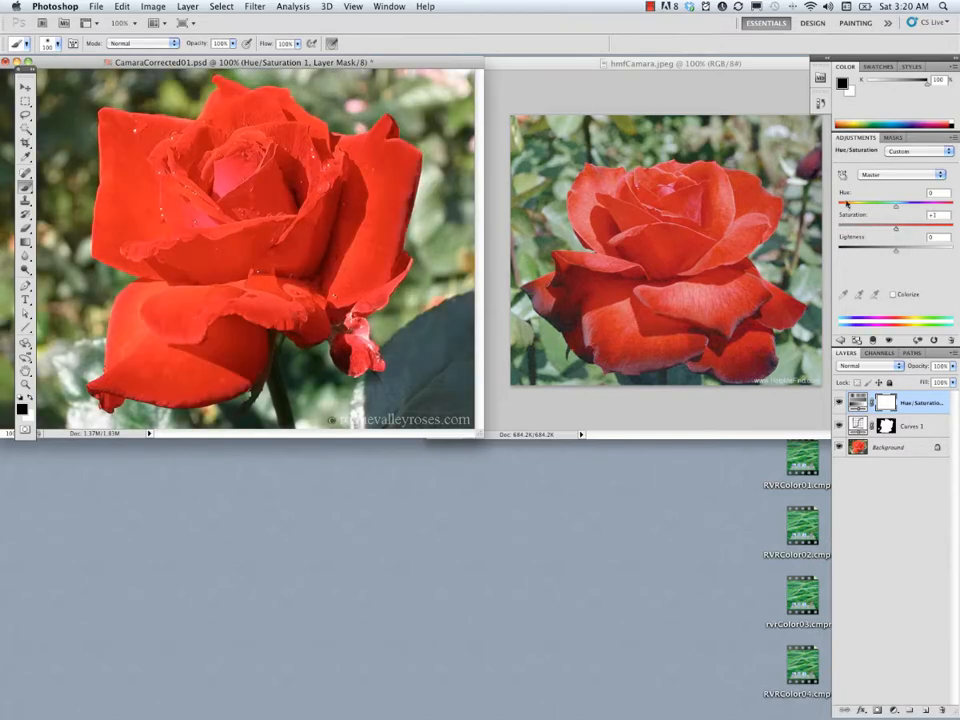
Try a hue shift of -116 on the rose image and reset the hue to 0.
{"action": "left_click_drag", "start_coordinate": [896, 207], "coordinate": [848, 210]}
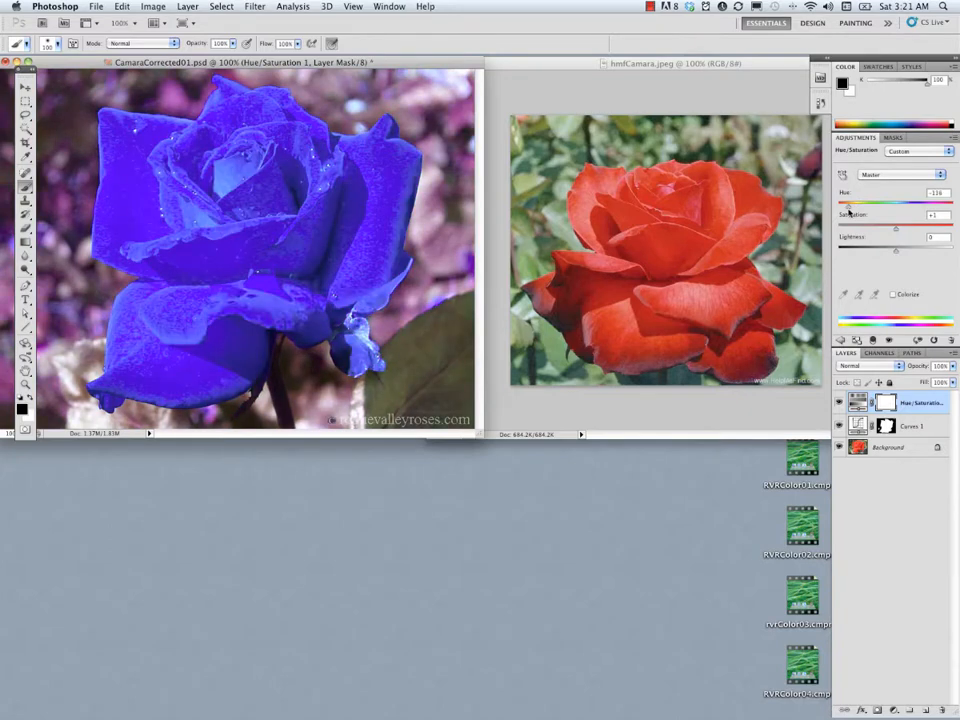
{"action": "left_click_drag", "start_coordinate": [850, 208], "coordinate": [896, 207]}
{"action": "type", "text": "0"}
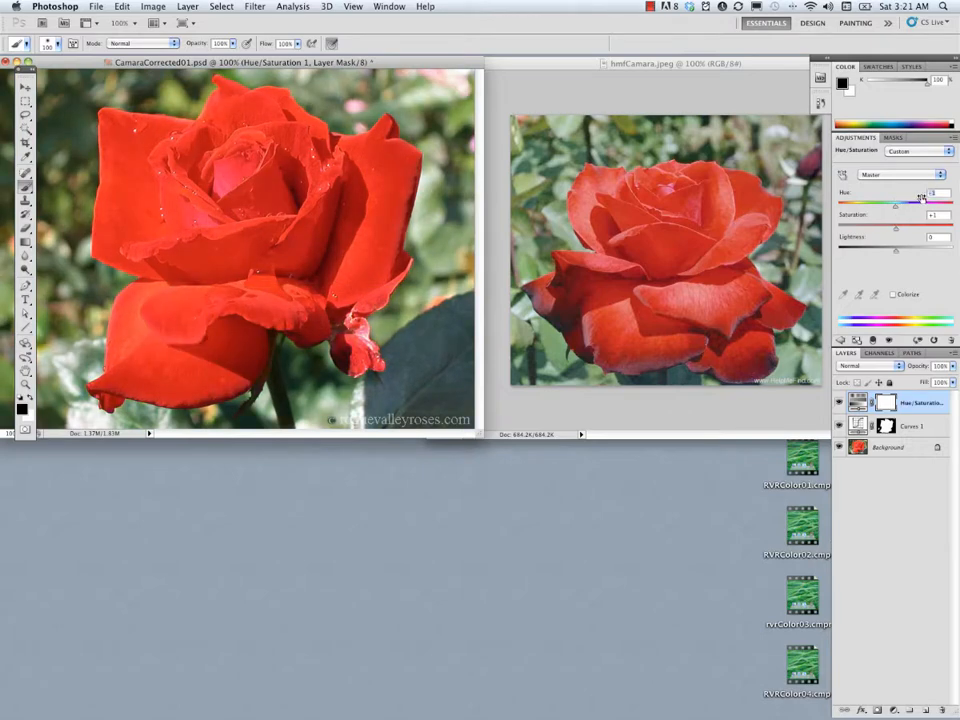
Reset both the saturation and the lightness of the Hue/Saturation adjustment to 0.
{"action": "left_click_drag", "start_coordinate": [942, 218], "coordinate": [926, 210]}
{"action": "type", "text": "0"}
{"action": "mouse_move", "coordinate": [895, 254]}
{"action": "left_mouse_down"}
{"action": "mouse_move", "coordinate": [909, 254]}
{"action": "mouse_move", "coordinate": [894, 254]}
{"action": "left_mouse_up"}
{"action": "left_click_drag", "start_coordinate": [944, 237], "coordinate": [930, 235]}
{"action": "type", "text": "0"}
Try hue shifts between pink and orange on the rose and settle at a hue of about -5.
{"action": "left_click_drag", "start_coordinate": [895, 208], "coordinate": [884, 209]}
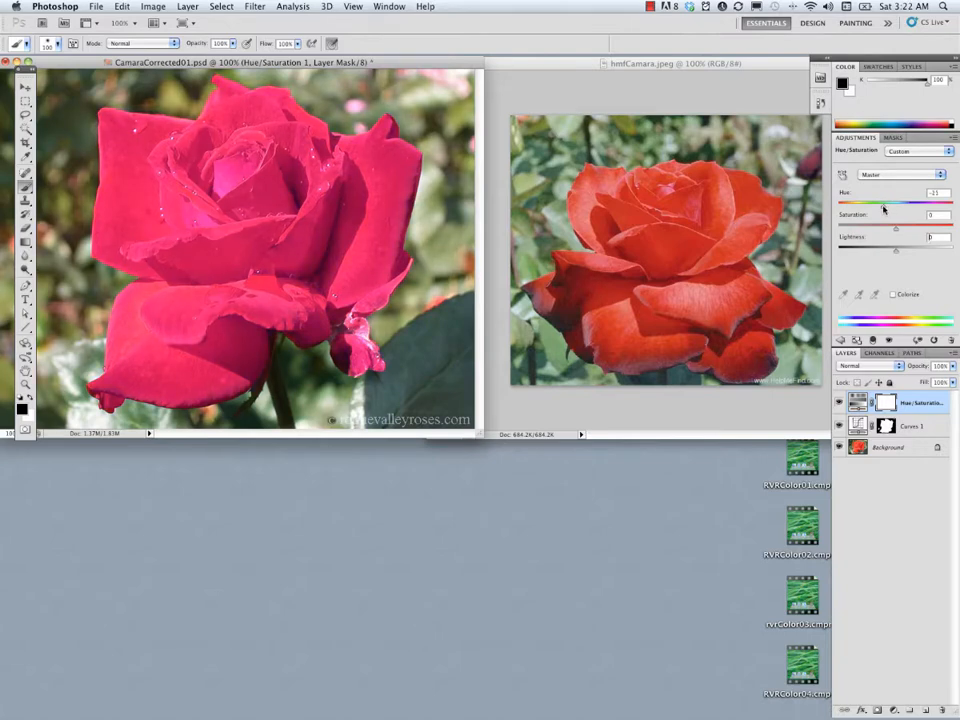
{"action": "left_click_drag", "start_coordinate": [884, 209], "coordinate": [901, 210]}
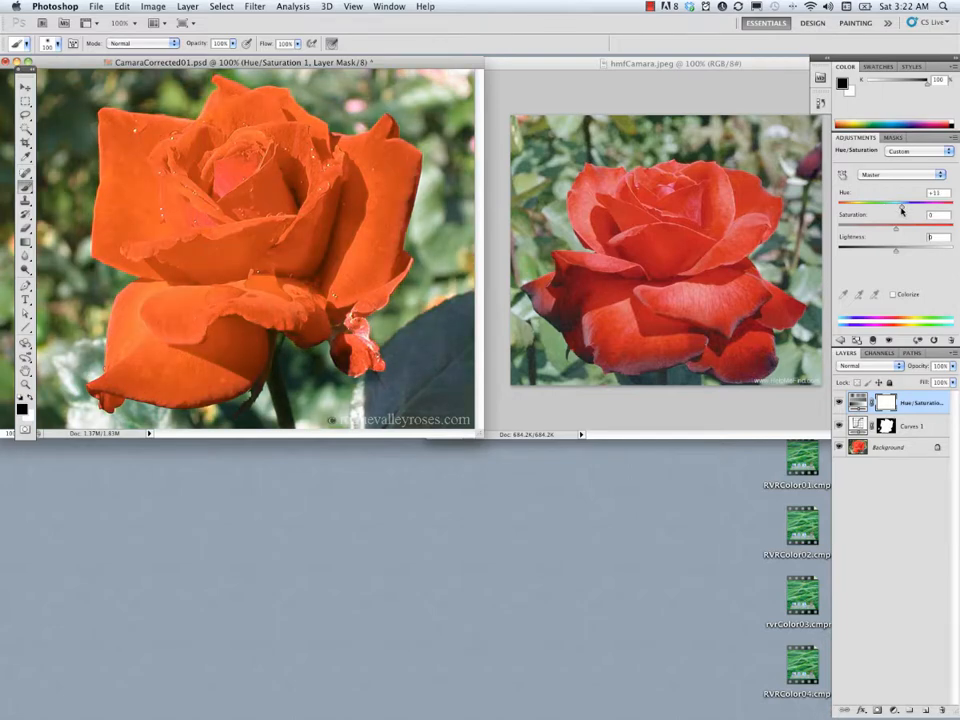
{"action": "left_click_drag", "start_coordinate": [896, 209], "coordinate": [905, 210]}
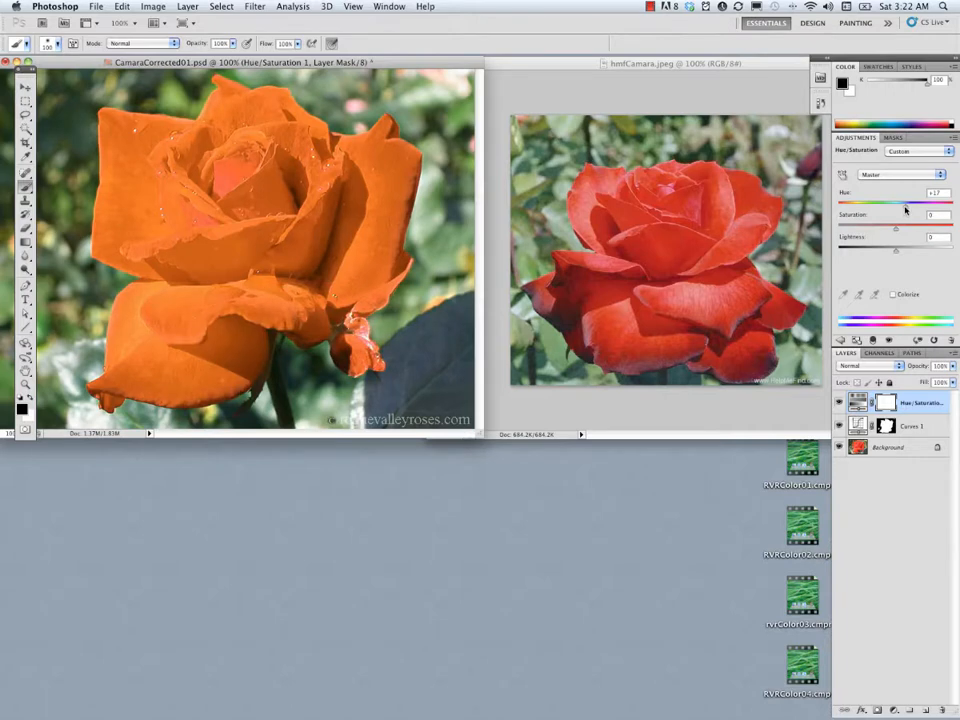
{"action": "left_click_drag", "start_coordinate": [900, 209], "coordinate": [893, 208]}
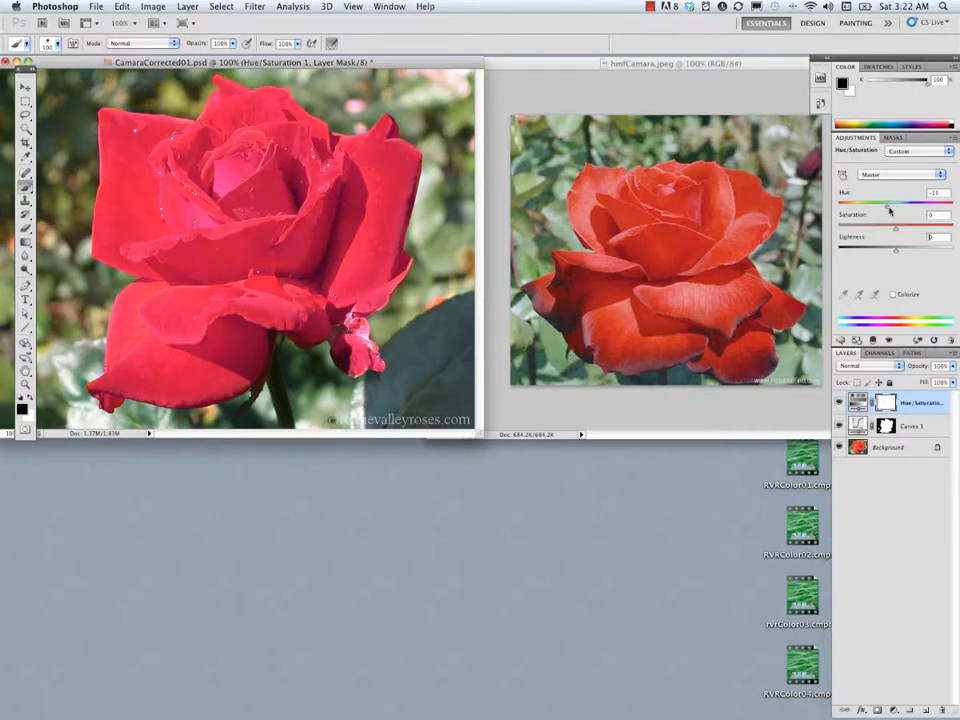
{"action": "mouse_move", "coordinate": [887, 209]}
{"action": "left_mouse_down"}
{"action": "mouse_move", "coordinate": [912, 208]}
{"action": "mouse_move", "coordinate": [893, 209]}
{"action": "left_mouse_up"}
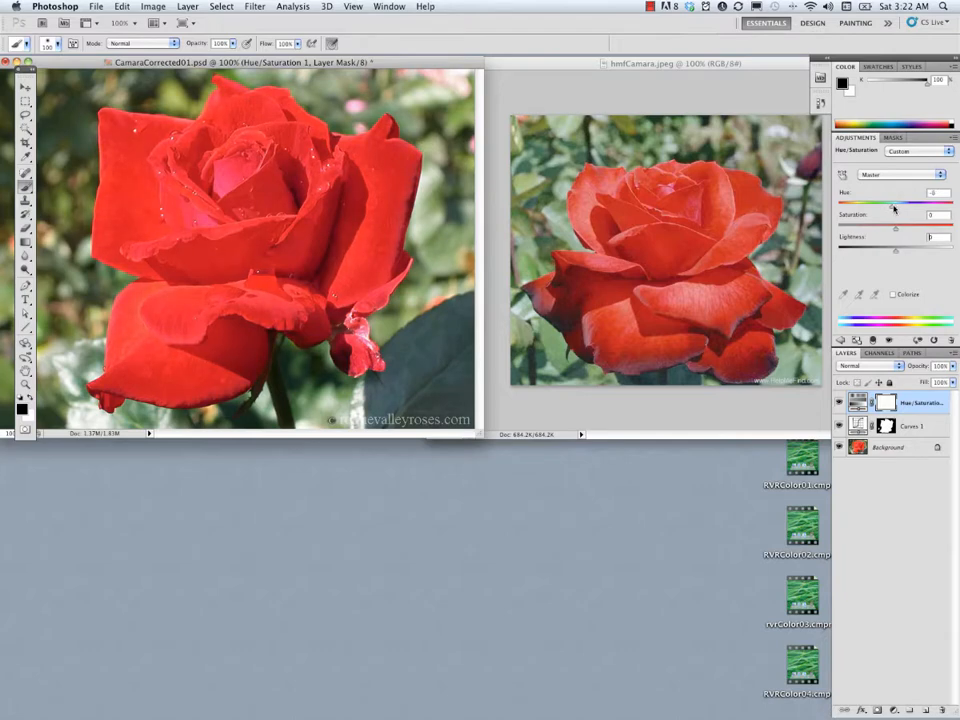
{"action": "left_click_drag", "start_coordinate": [893, 209], "coordinate": [898, 211]}
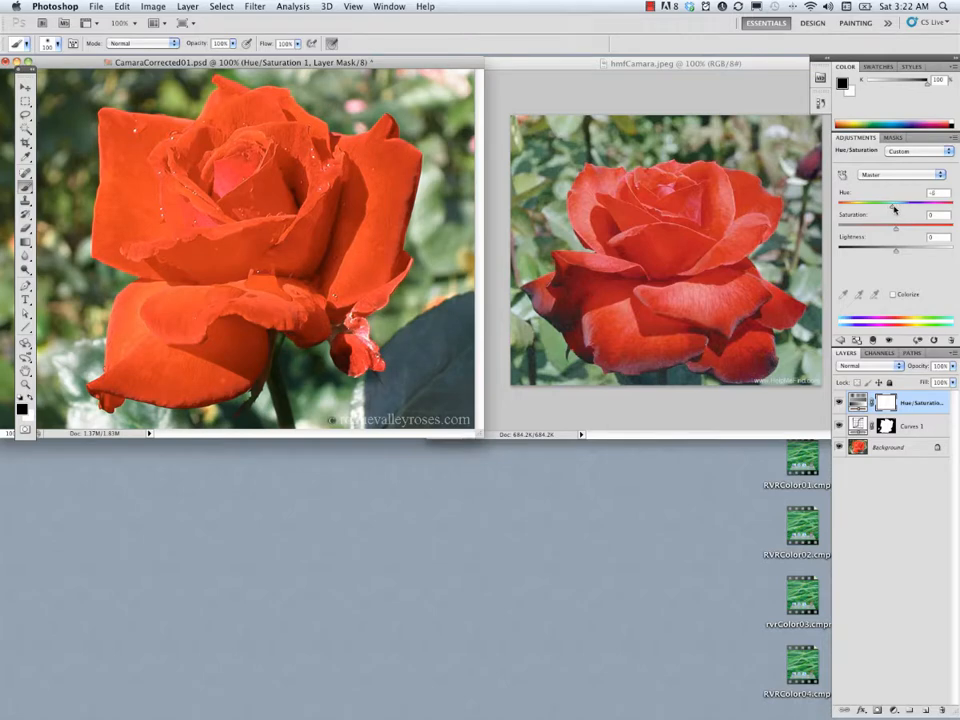
{"action": "left_click_drag", "start_coordinate": [898, 209], "coordinate": [880, 207]}
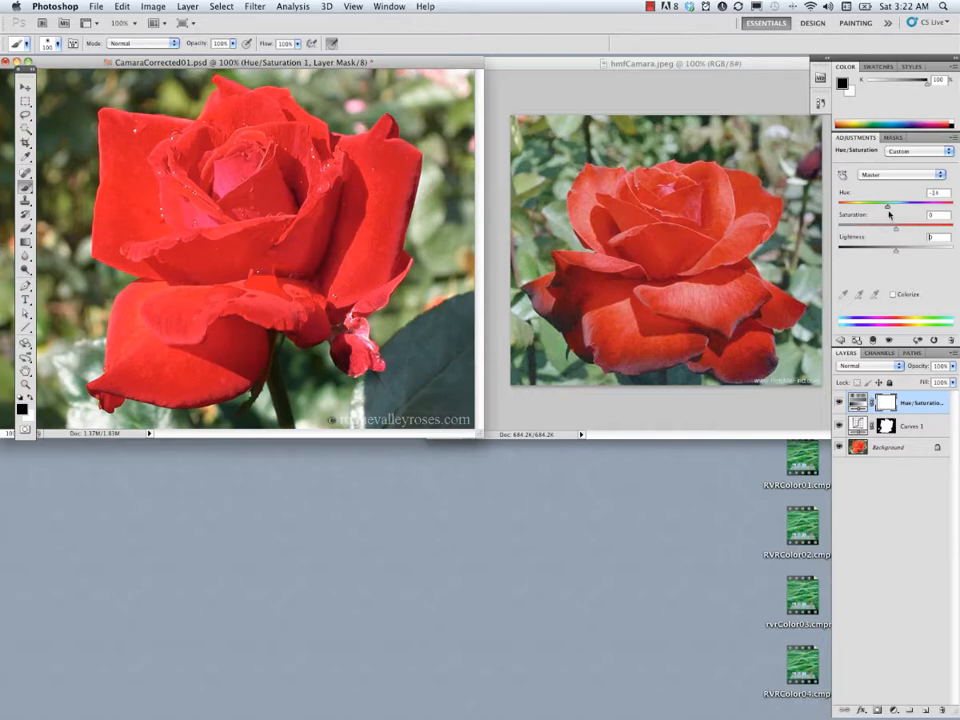
{"action": "left_click_drag", "start_coordinate": [880, 207], "coordinate": [893, 208]}
Try fully desaturating the rose image to -100 and set the saturation back to 0.
{"action": "left_click_drag", "start_coordinate": [895, 227], "coordinate": [826, 230]}
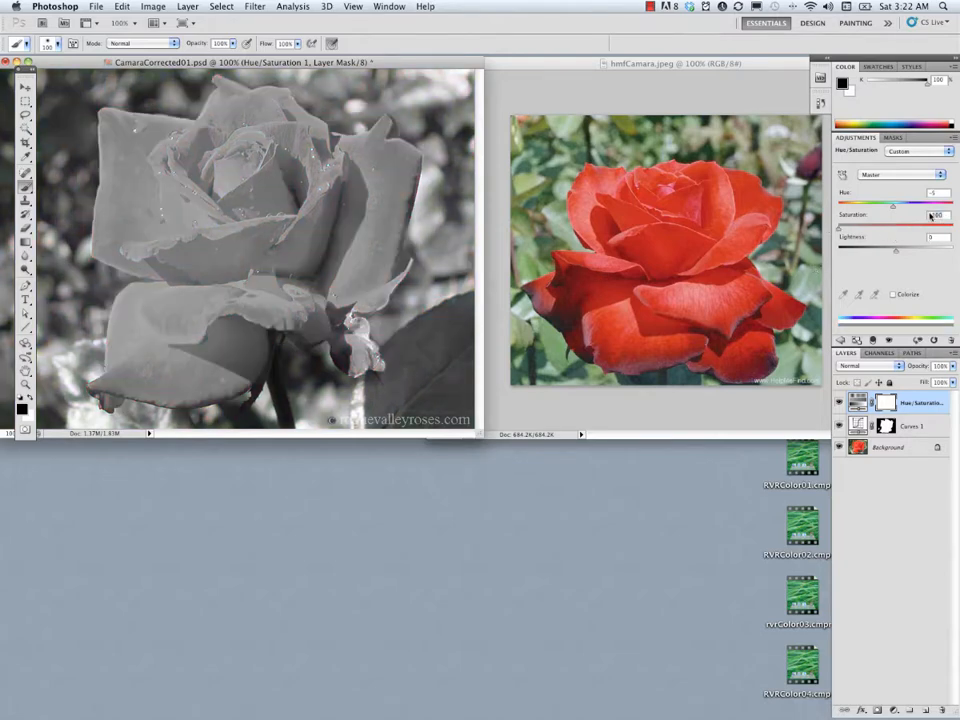
{"action": "left_click_drag", "start_coordinate": [942, 216], "coordinate": [922, 216]}
{"action": "type", "text": "0"}
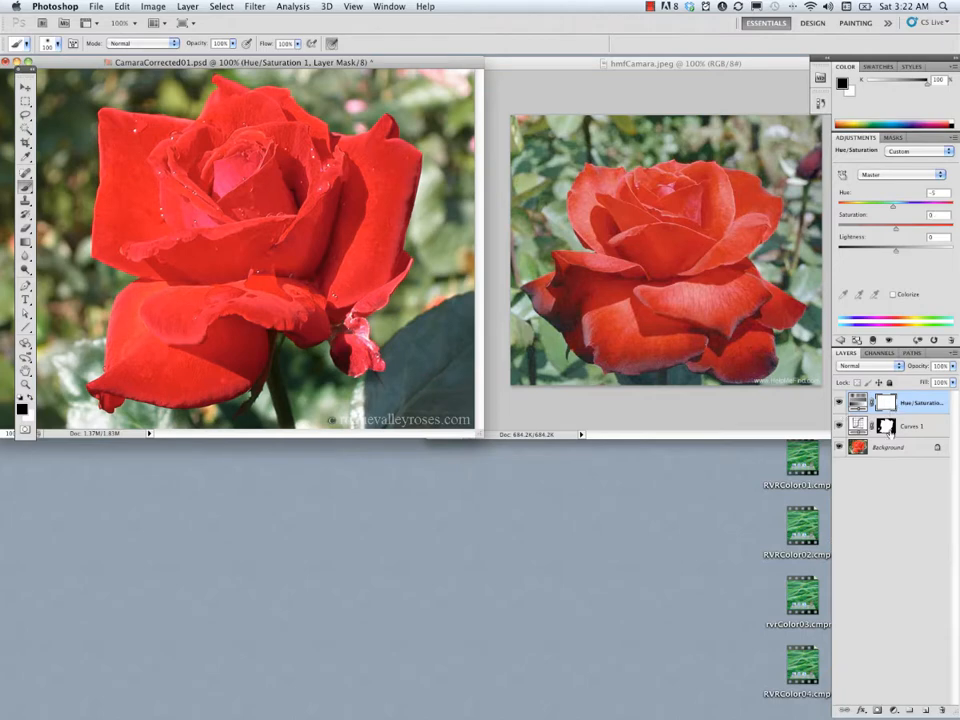
Compare the rose with and without the Hue/Saturation adjustment and delete that layer.
{"action": "left_click", "coordinate": [839, 403]}
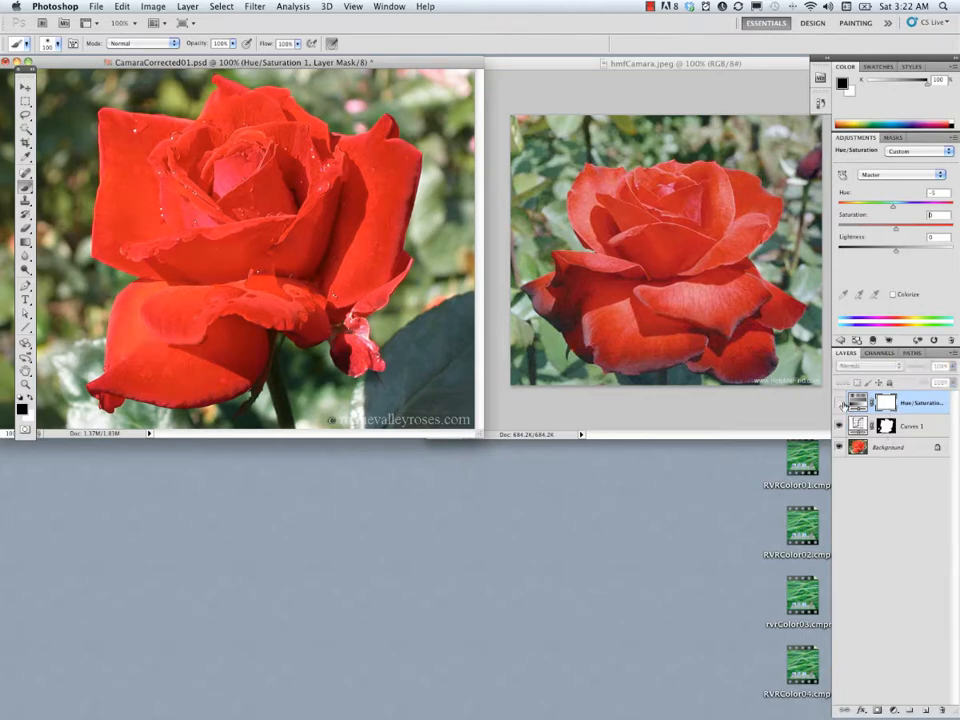
{"action": "left_click", "coordinate": [839, 403]}
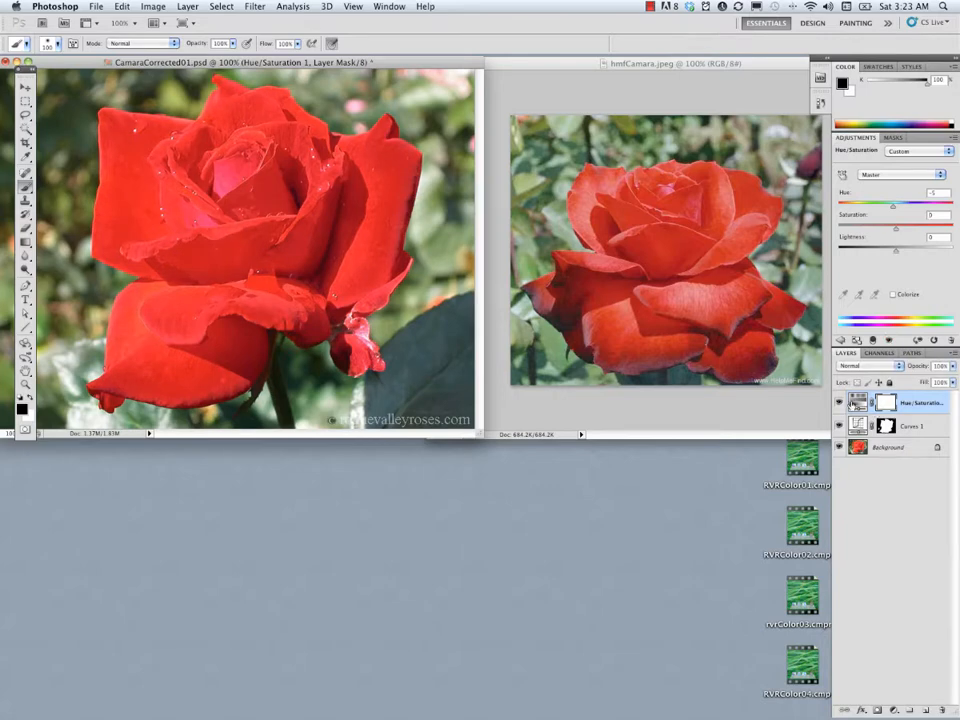
{"action": "left_click", "coordinate": [839, 403]}
{"action": "left_click", "coordinate": [839, 403]}
{"action": "left_click_drag", "start_coordinate": [913, 403], "coordinate": [941, 710]}
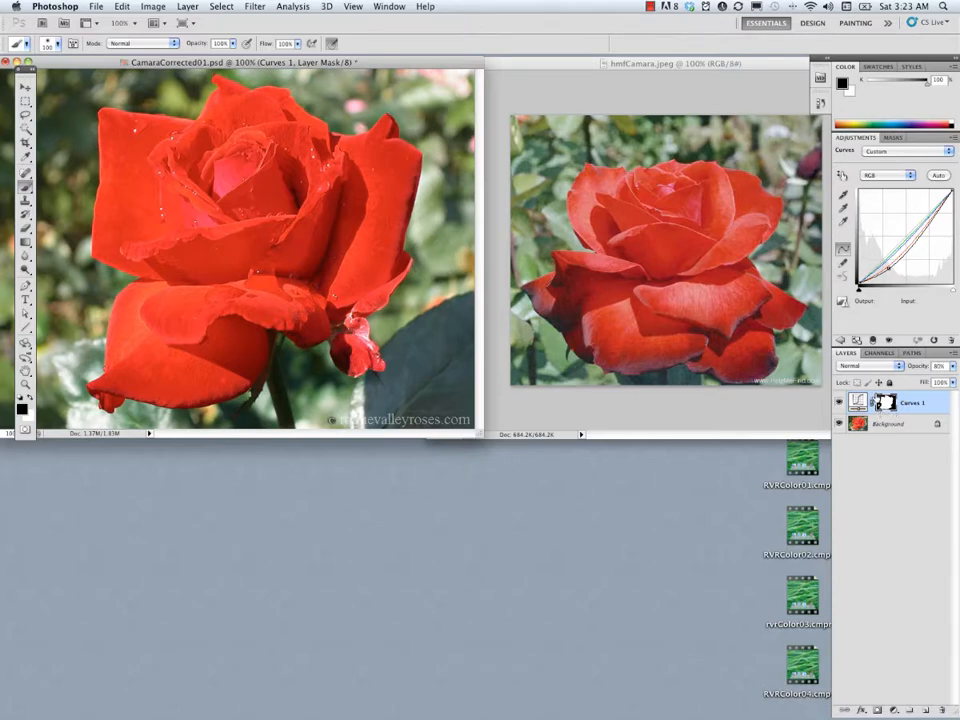
Compare the rose with and without the Curves 1 layer, leave it hidden, and add a Levels adjustment layer.
{"action": "left_click", "coordinate": [840, 402]}
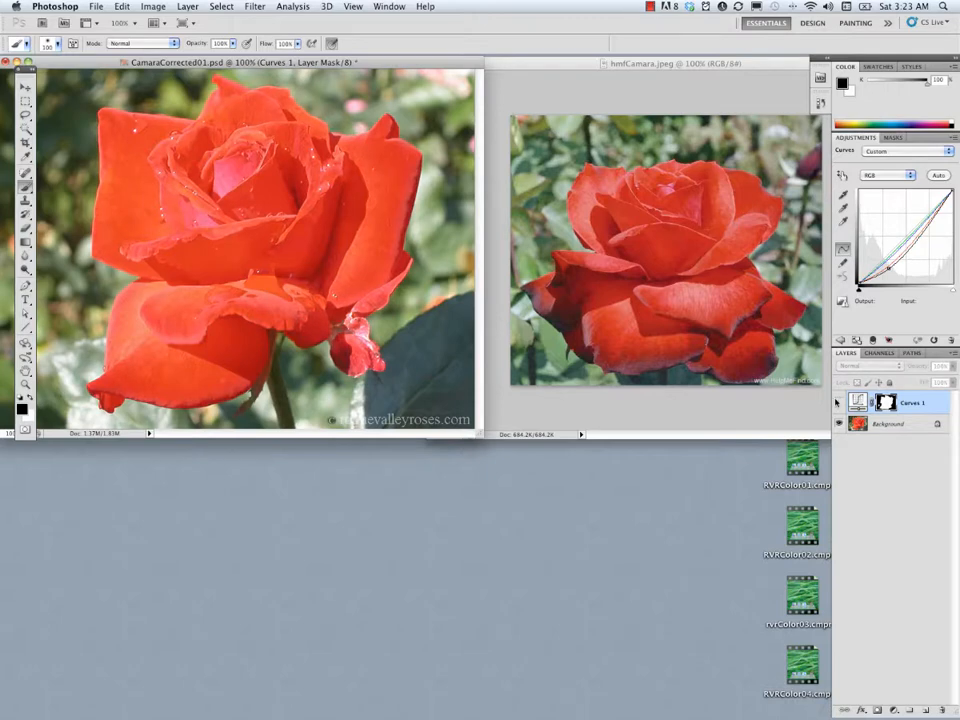
{"action": "left_click", "coordinate": [840, 403]}
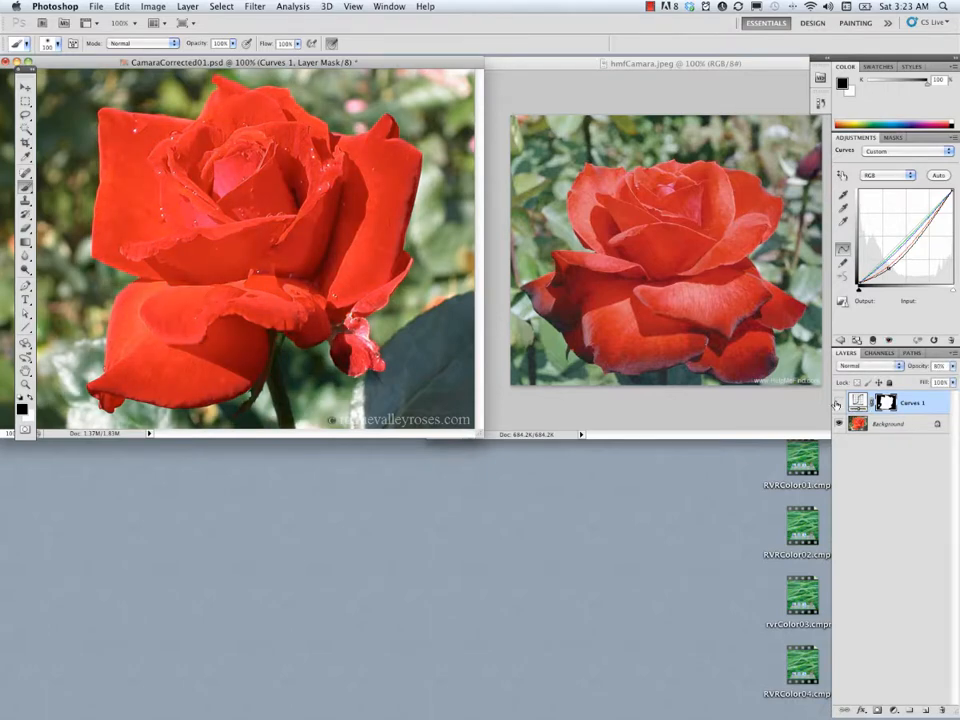
{"action": "left_click", "coordinate": [840, 404]}
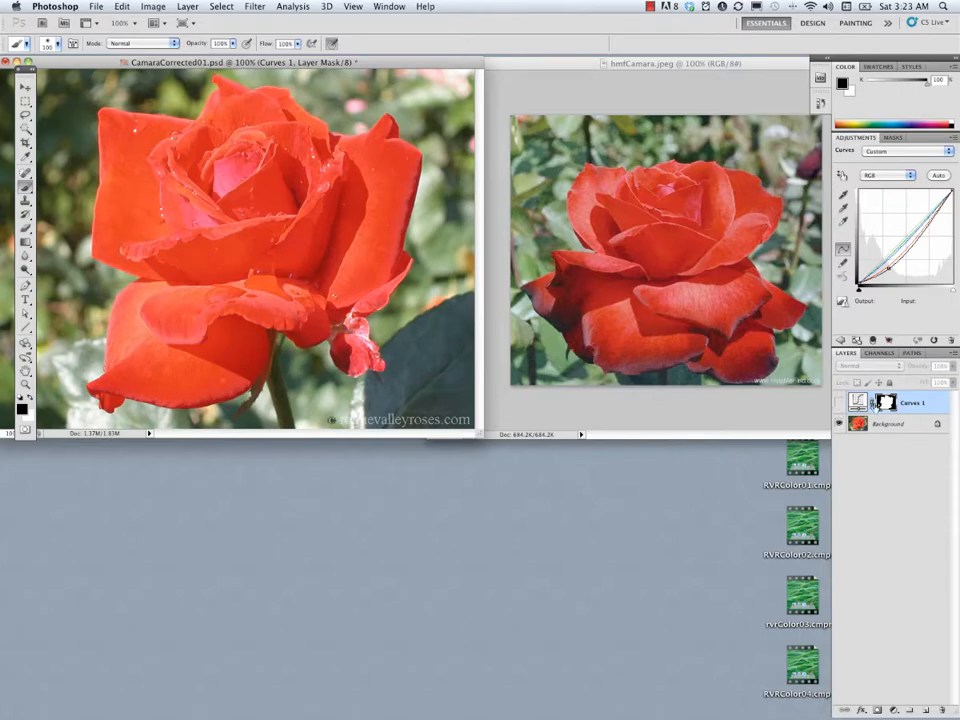
{"action": "left_click", "coordinate": [894, 709]}
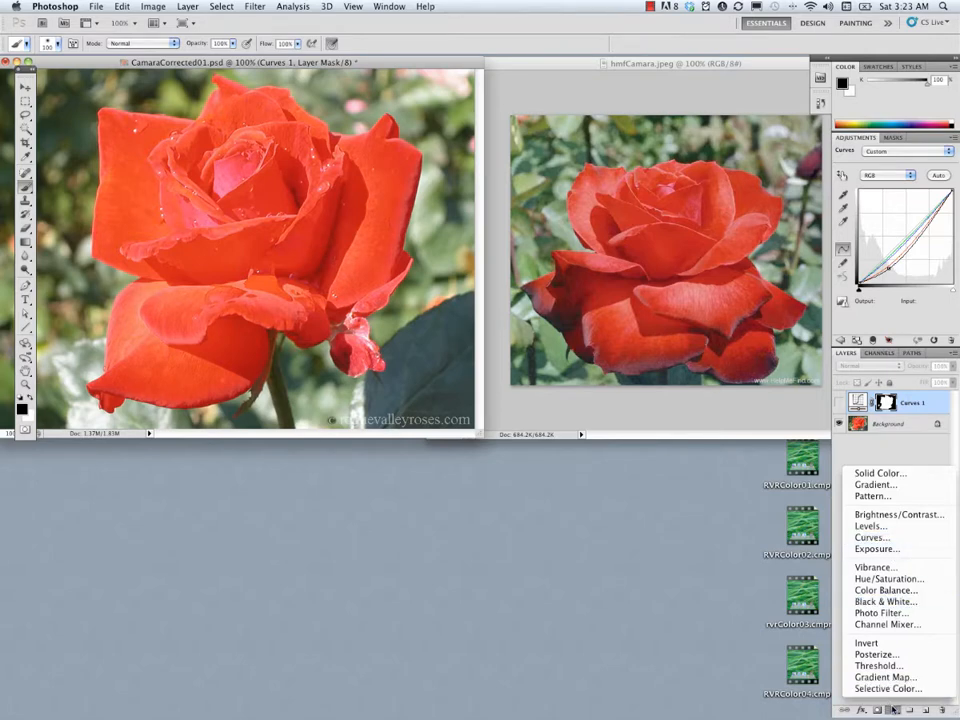
{"action": "left_click", "coordinate": [876, 528]}
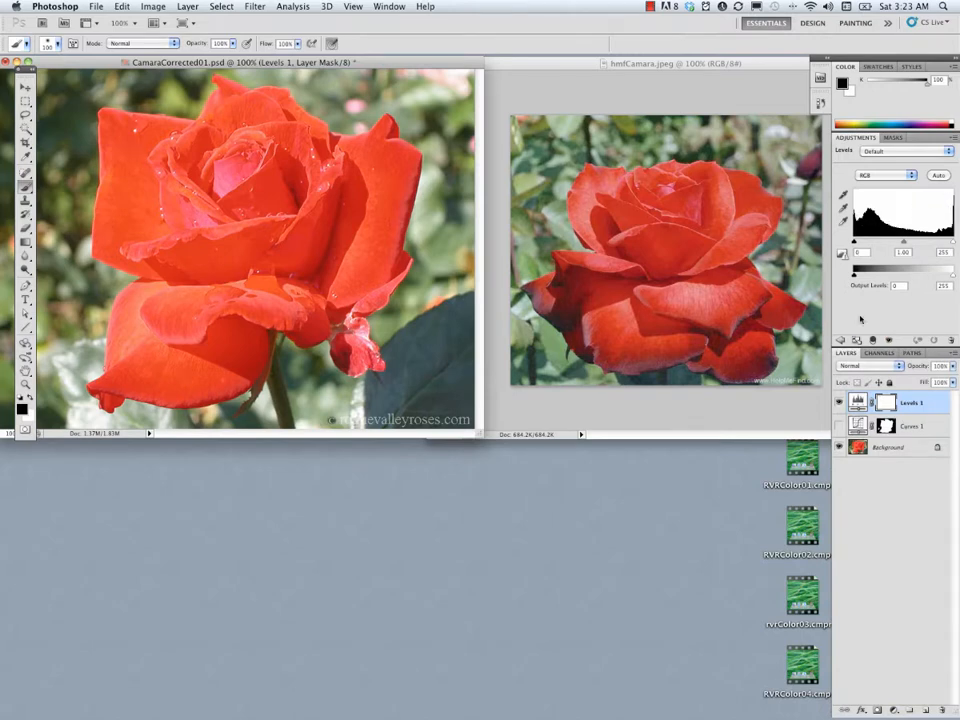
Compare the Curves 1 correction with the unadjusted Levels 1 version by alternating their visibility, leaving only Levels 1 shown.
{"action": "left_click", "coordinate": [840, 425]}
{"action": "left_click", "coordinate": [838, 402]}
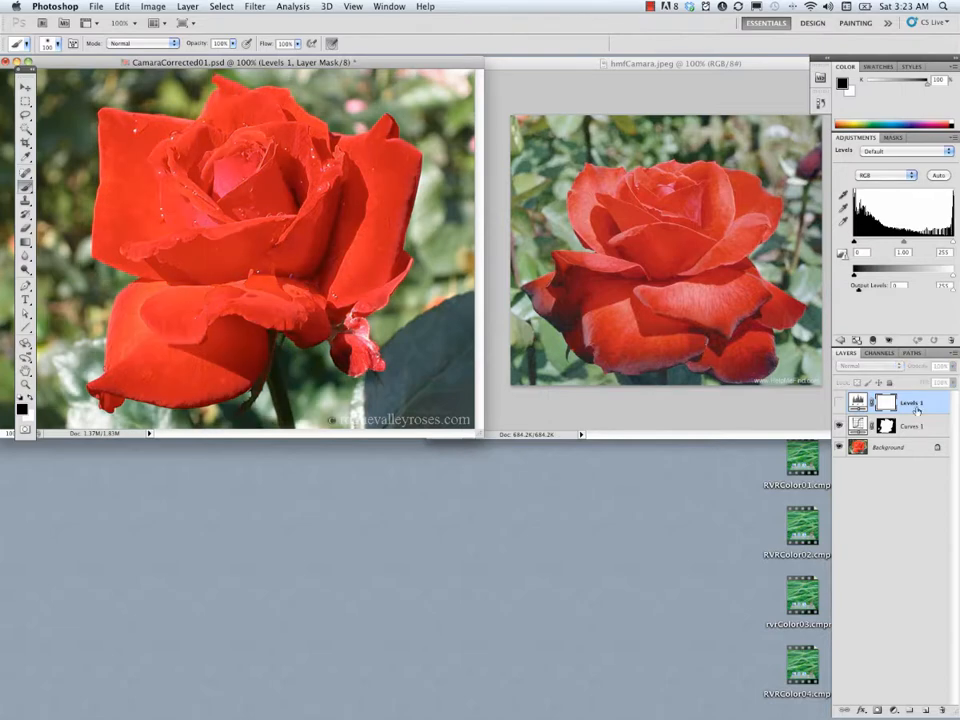
{"action": "left_click", "coordinate": [910, 426]}
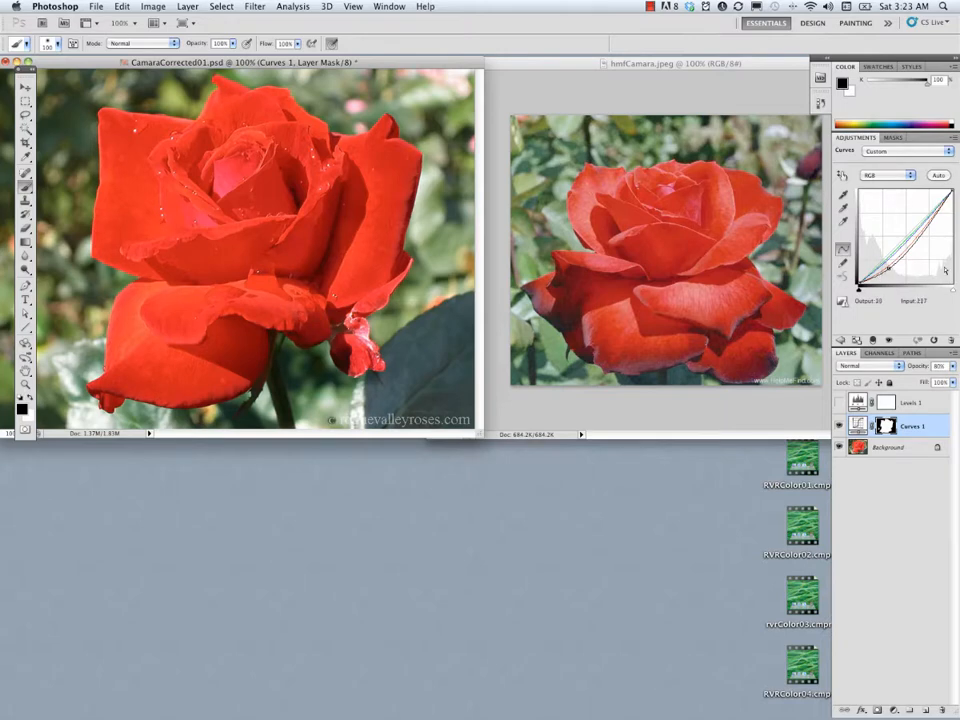
{"action": "left_click", "coordinate": [839, 426]}
{"action": "left_click", "coordinate": [839, 403]}
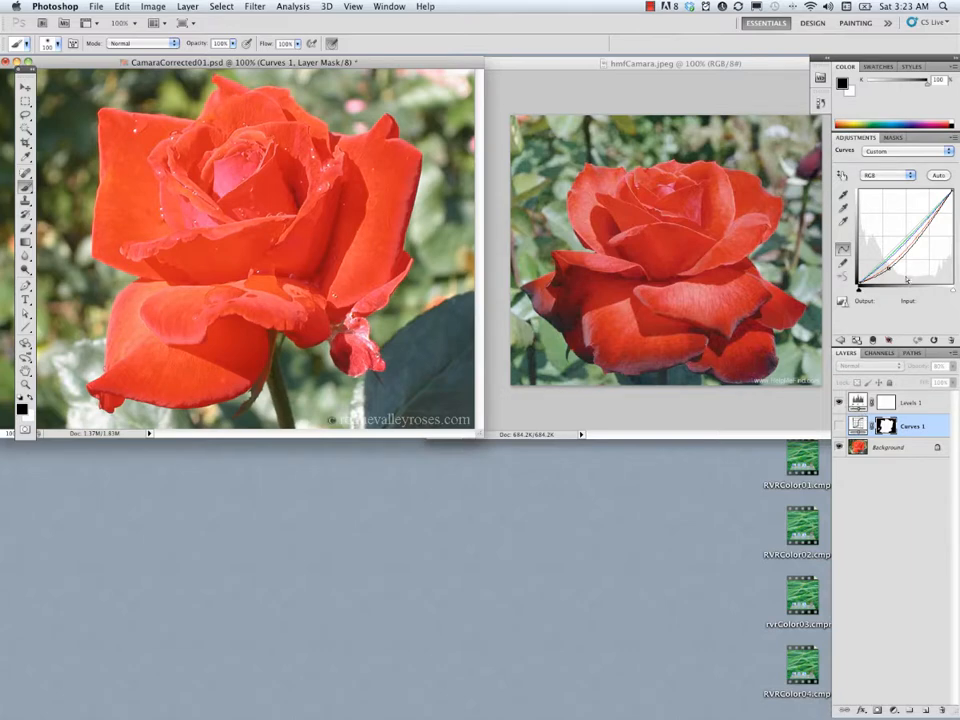
Try raising the black input level of the Levels 1 layer to 74 and restore it to 0.
{"action": "left_click", "coordinate": [906, 402]}
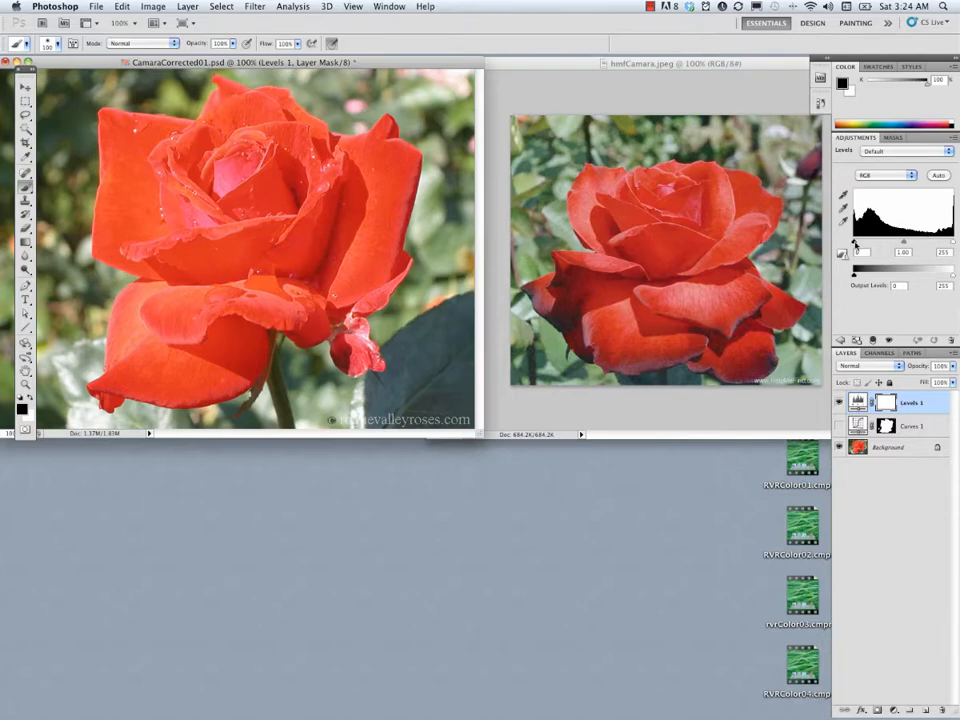
{"action": "left_click_drag", "start_coordinate": [855, 243], "coordinate": [883, 245]}
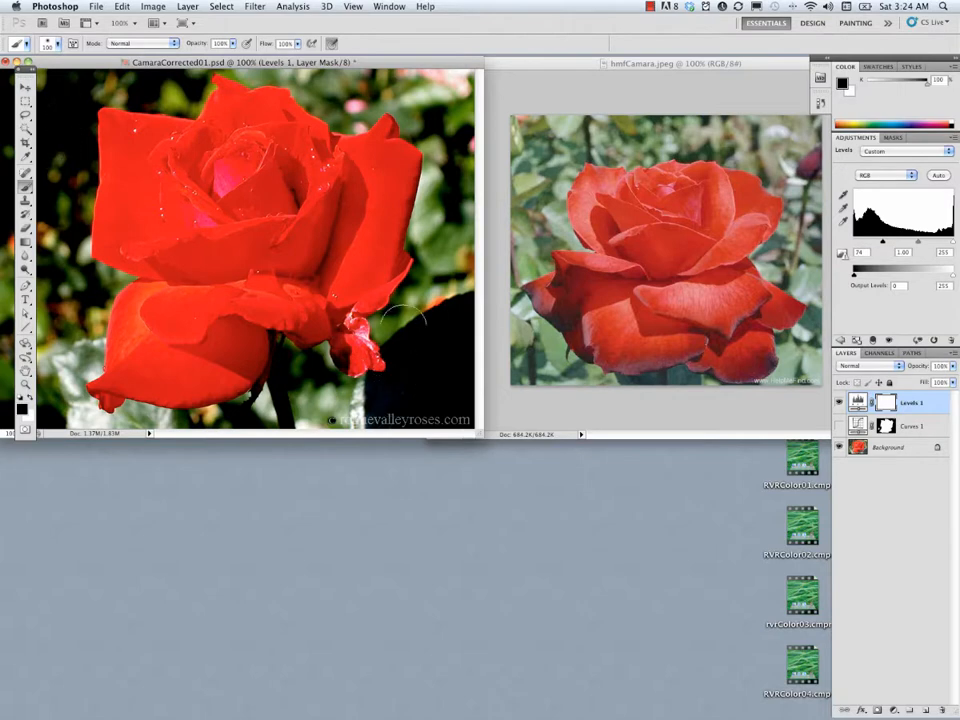
{"action": "left_click_drag", "start_coordinate": [883, 244], "coordinate": [844, 242]}
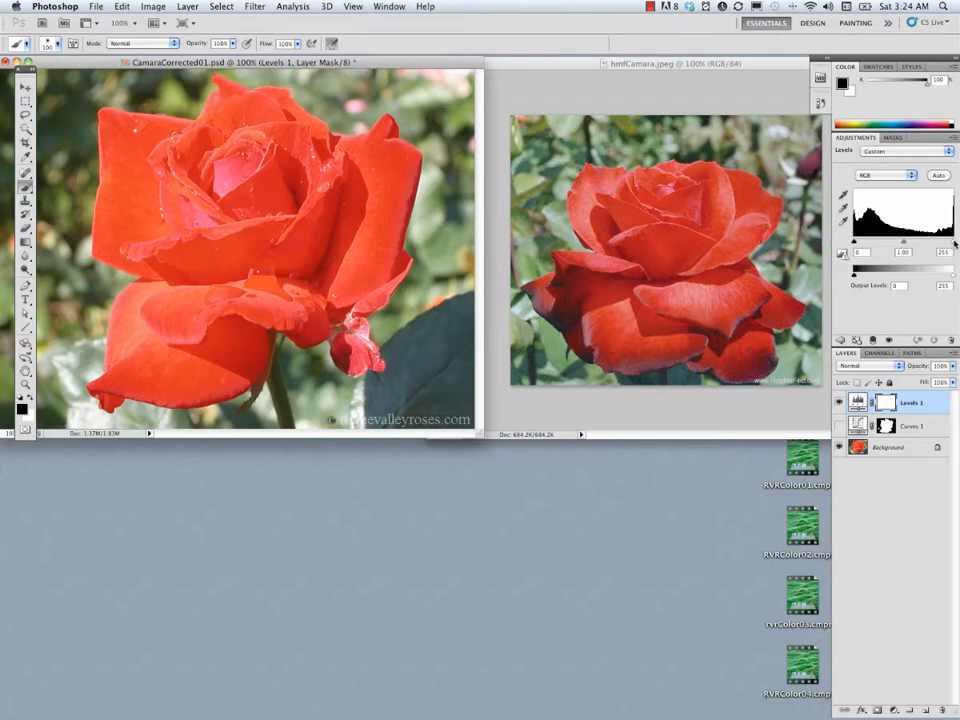
Try lowering the white input level of the Levels 1 layer to 139 and further, and restore it to 255.
{"action": "left_click_drag", "start_coordinate": [954, 243], "coordinate": [912, 245]}
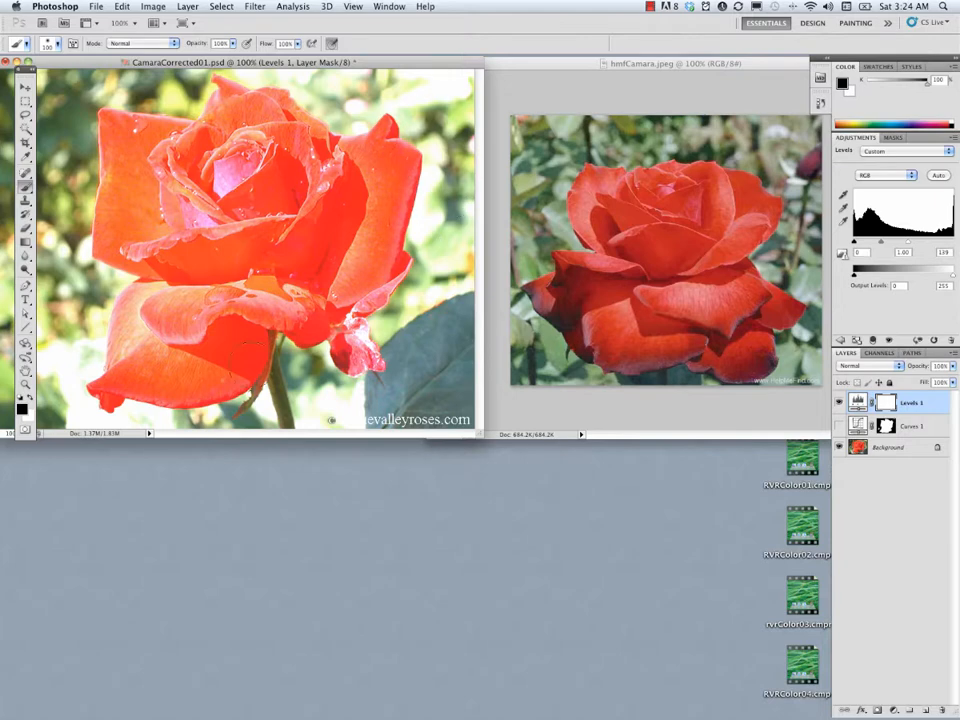
{"action": "left_click_drag", "start_coordinate": [909, 243], "coordinate": [860, 251]}
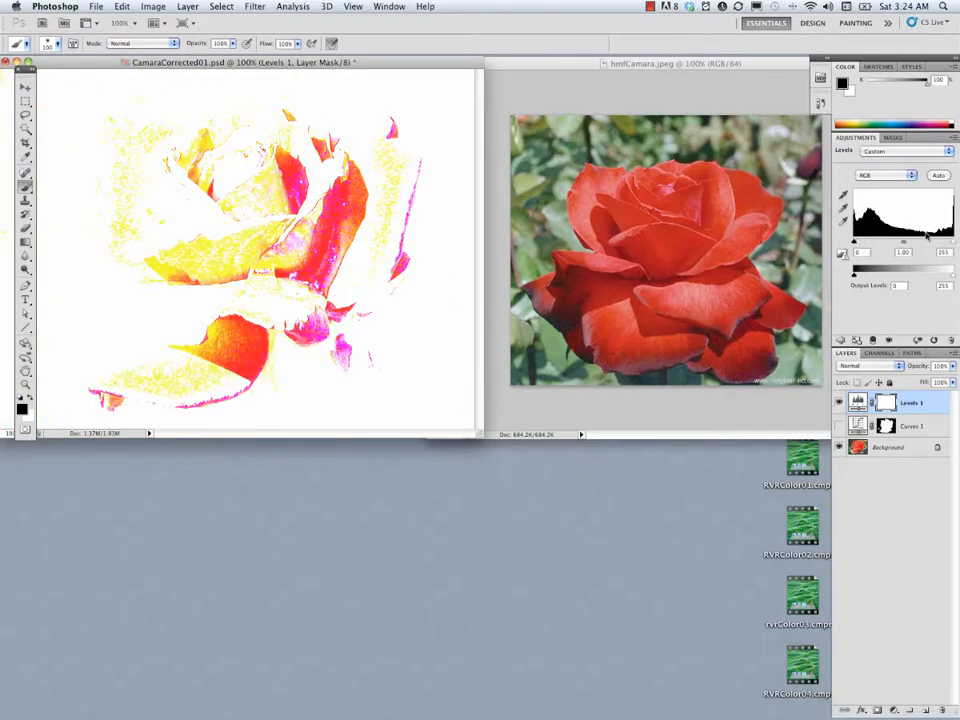
{"action": "left_click_drag", "start_coordinate": [863, 251], "coordinate": [840, 246]}
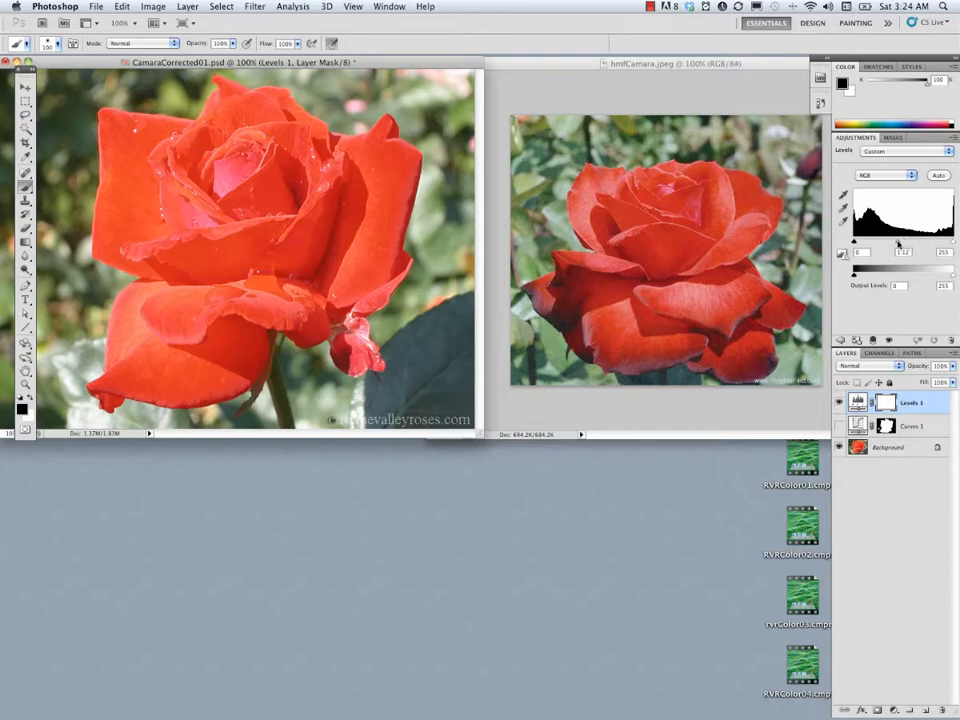
Darken the rose image slightly by setting the midtone input level of the Levels 1 layer to 0.91.
{"action": "left_click_drag", "start_coordinate": [904, 244], "coordinate": [910, 246]}
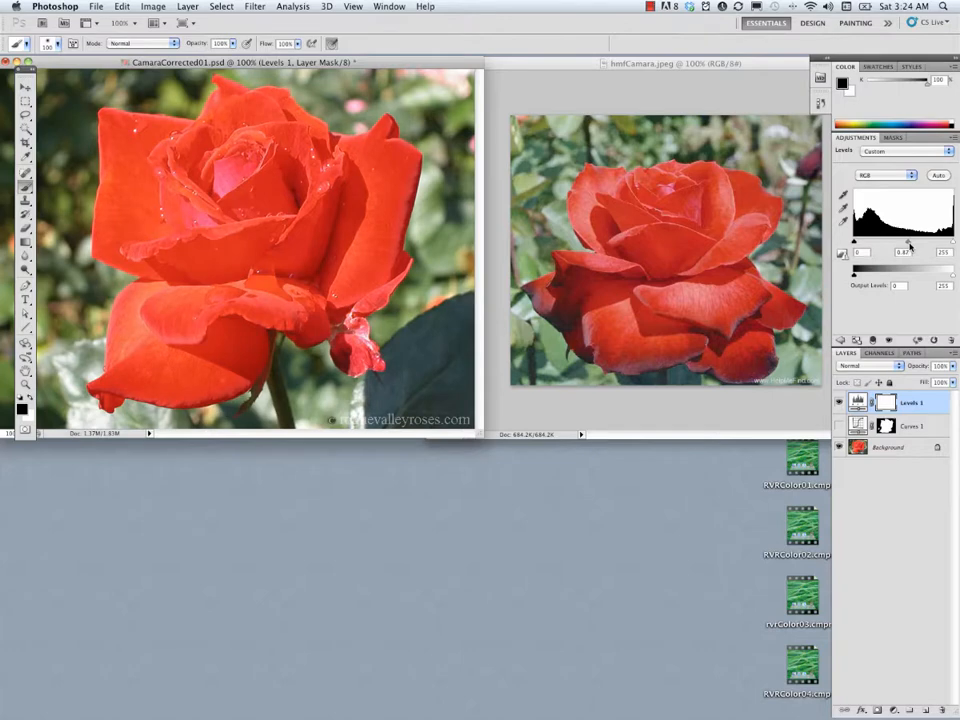
{"action": "left_click_drag", "start_coordinate": [908, 244], "coordinate": [907, 245]}
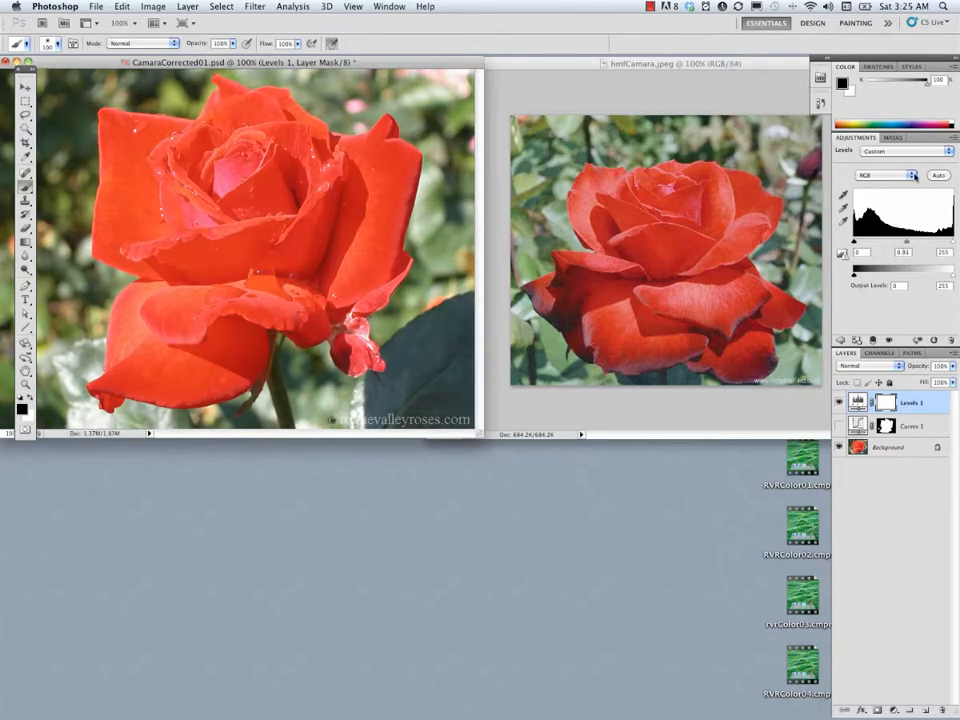
Set the midtone input level of the Levels 1 layer's Red channel to 0.72.
{"action": "left_click", "coordinate": [912, 176]}
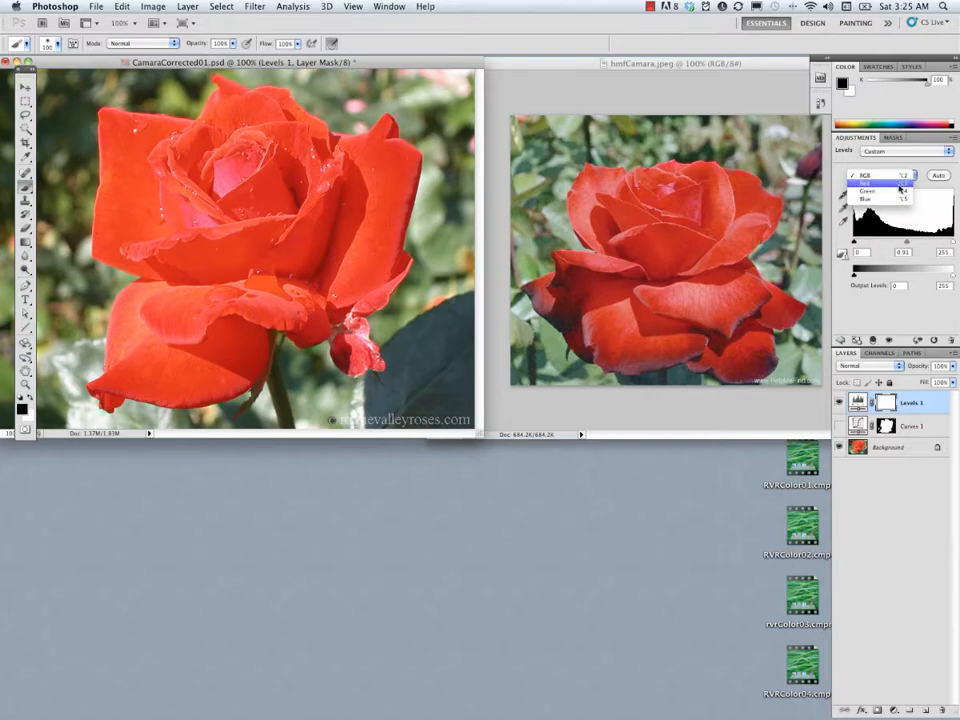
{"action": "left_click", "coordinate": [900, 185]}
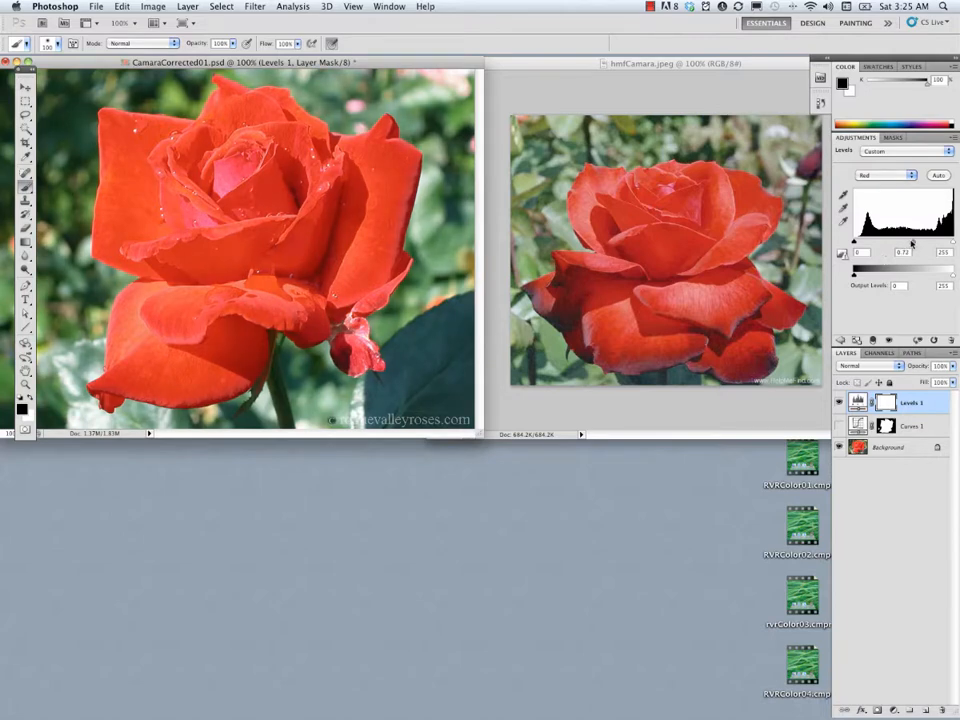
Adjust the Green channel's midtone input level in the Levels 1 layer, trying values such as 1.37 and 0.96 before settling on 1.12.
{"action": "left_click", "coordinate": [895, 176]}
{"action": "left_click", "coordinate": [888, 190]}
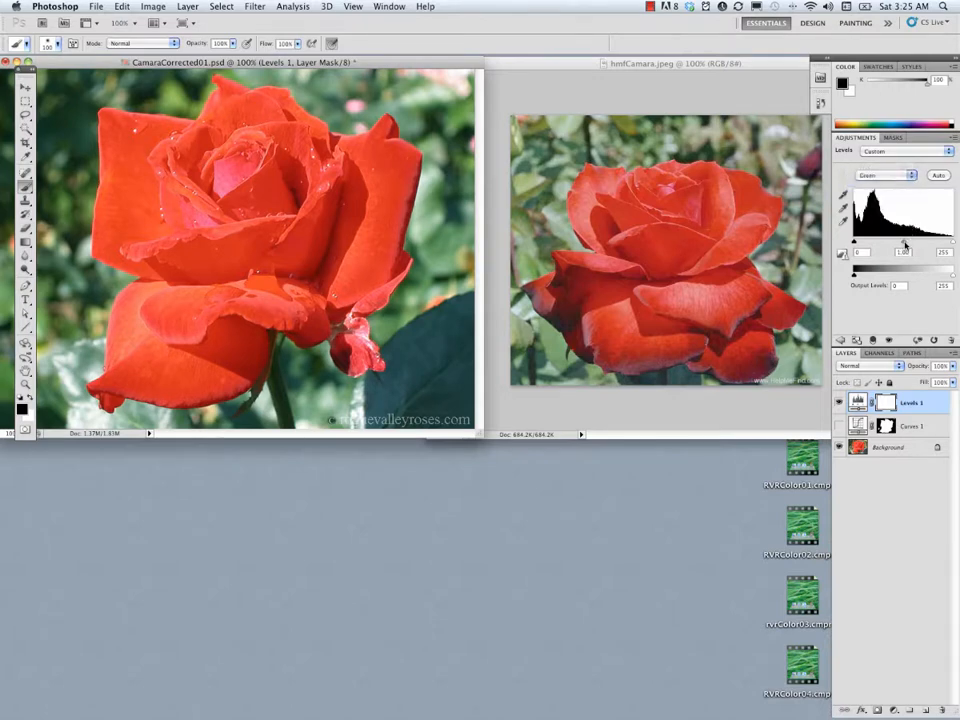
{"action": "left_click_drag", "start_coordinate": [905, 244], "coordinate": [898, 244]}
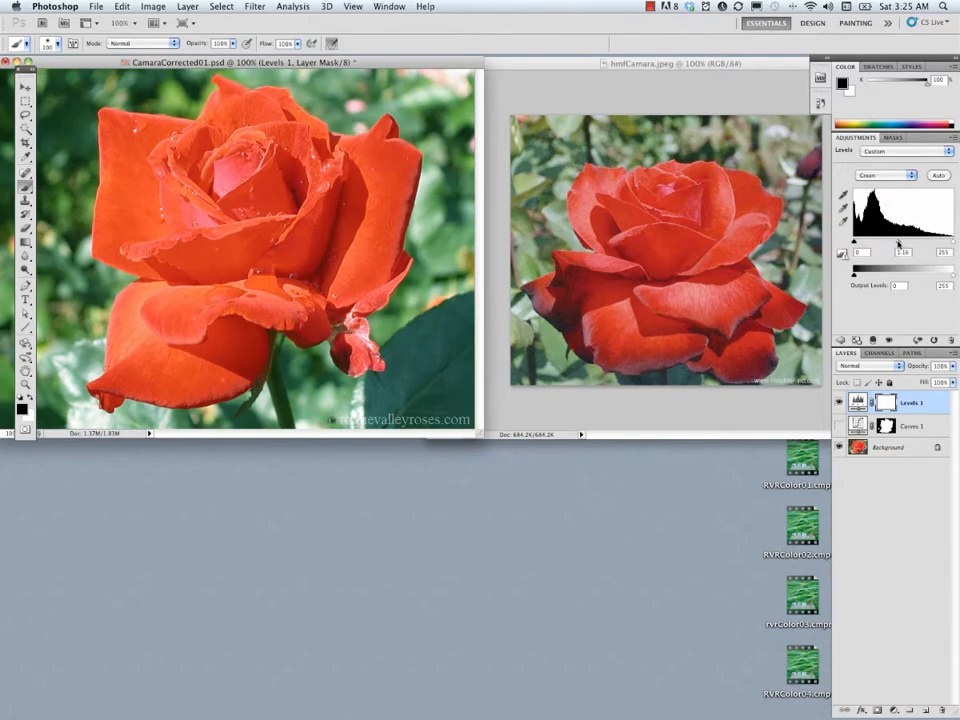
{"action": "left_click_drag", "start_coordinate": [898, 244], "coordinate": [895, 244]}
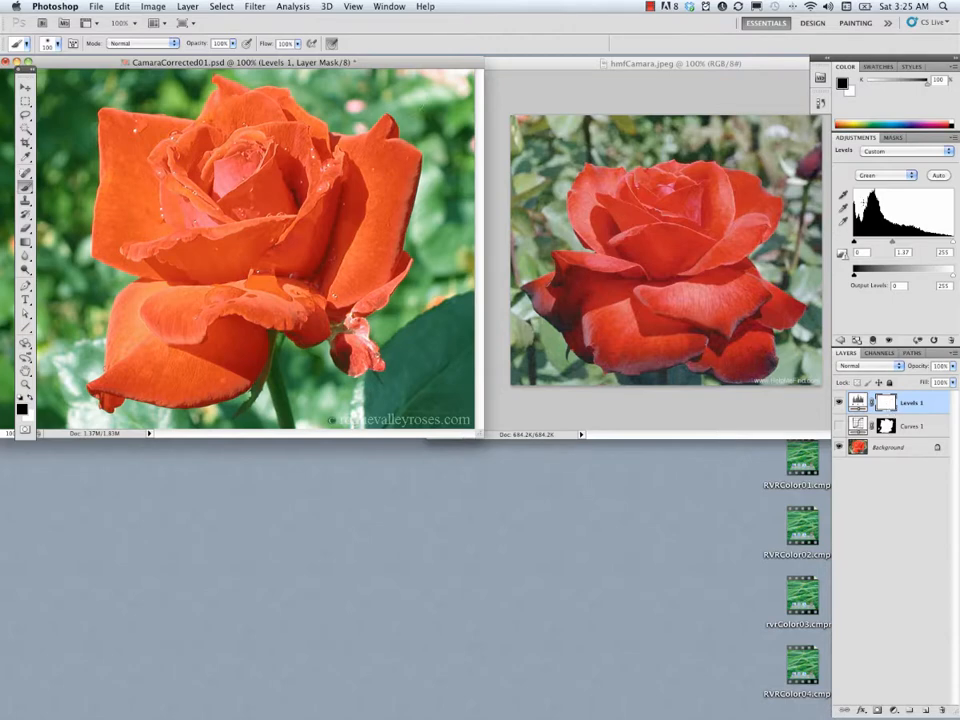
{"action": "left_click_drag", "start_coordinate": [893, 247], "coordinate": [894, 244]}
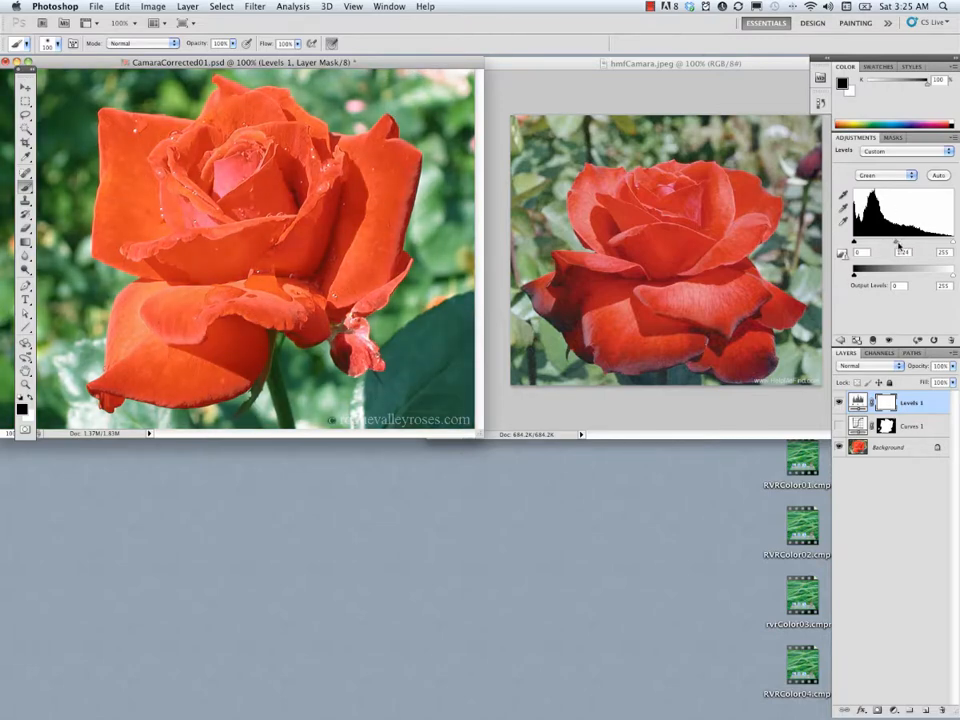
{"action": "left_click_drag", "start_coordinate": [896, 245], "coordinate": [905, 244]}
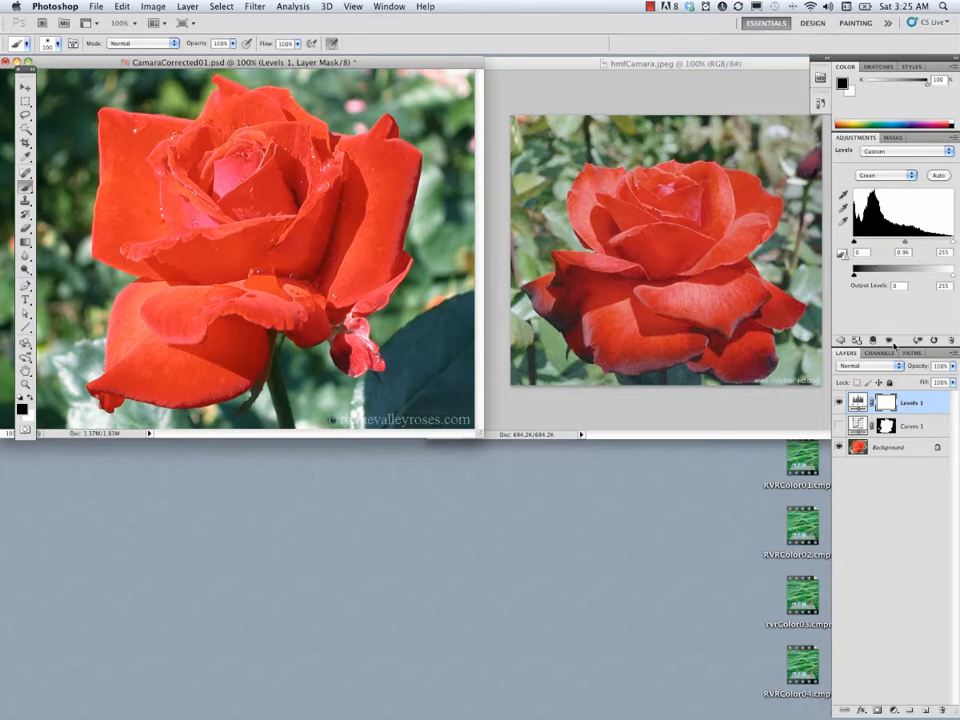
{"action": "left_click_drag", "start_coordinate": [905, 244], "coordinate": [899, 244]}
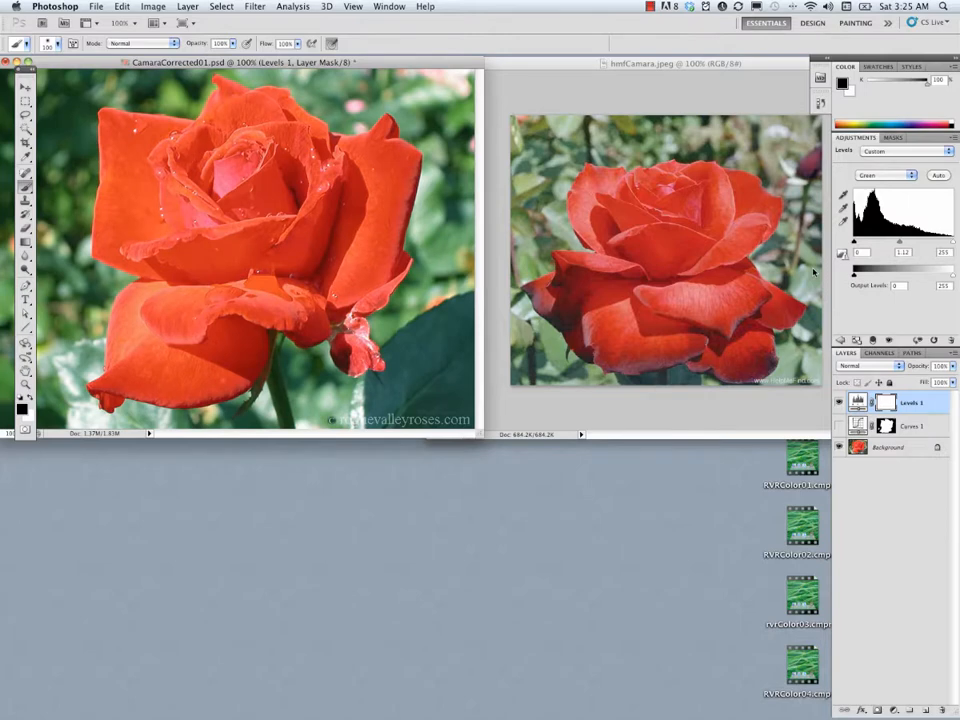
Compare the Levels 1 and Curves 1 corrections by toggling their visibility, leaving only Curves 1 shown above the Background.
{"action": "left_click", "coordinate": [839, 403]}
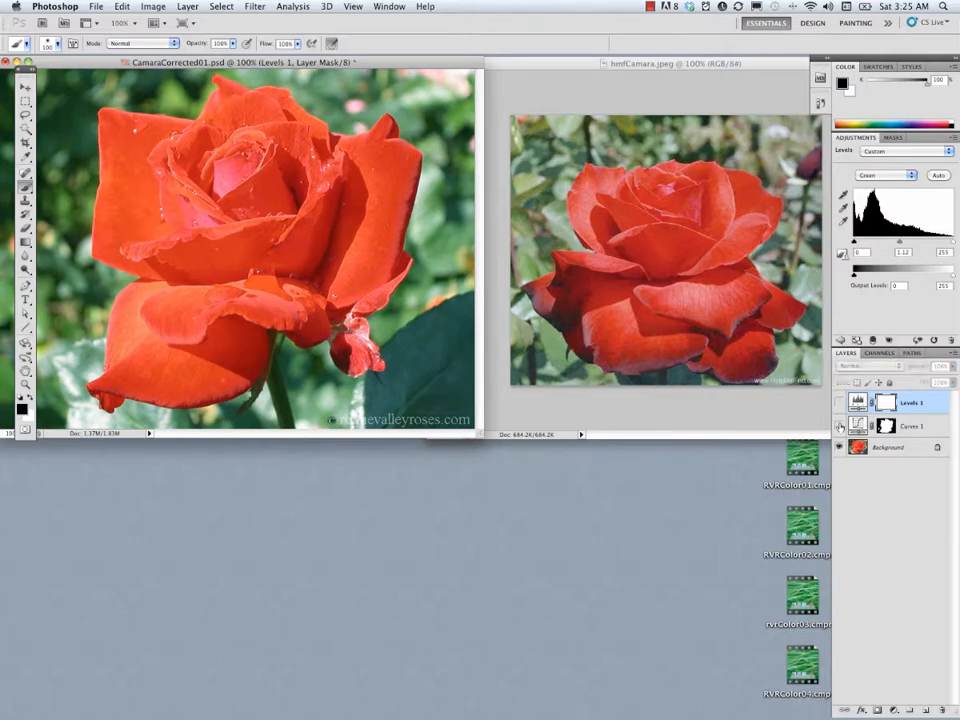
{"action": "left_click", "coordinate": [839, 426]}
{"action": "left_click", "coordinate": [839, 403]}
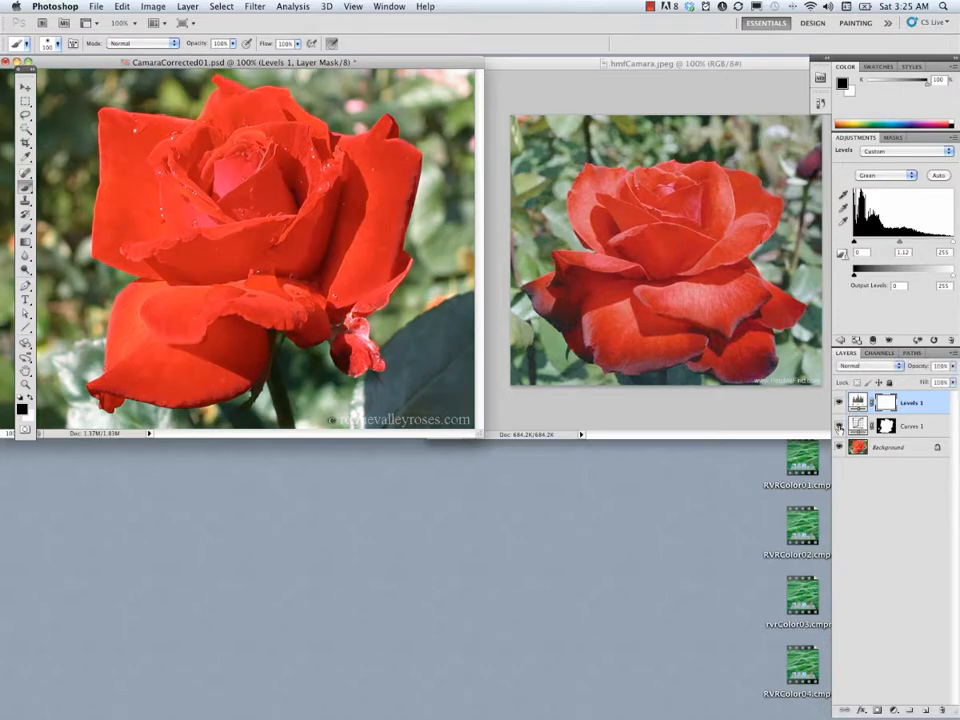
{"action": "left_click", "coordinate": [839, 426]}
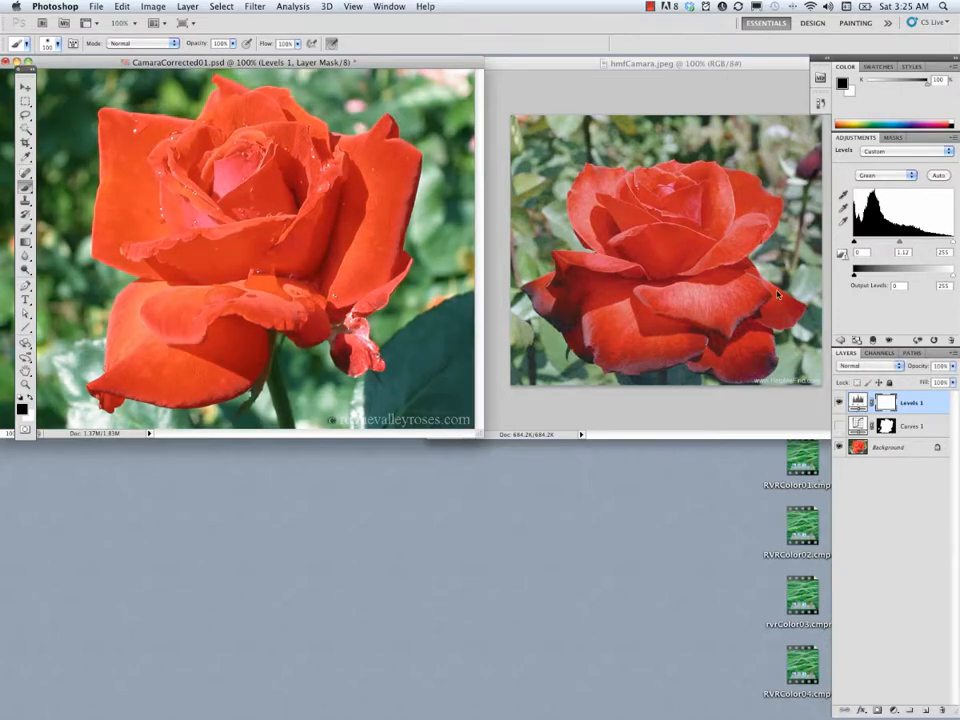
{"action": "left_click", "coordinate": [839, 403]}
{"action": "left_click", "coordinate": [839, 426]}
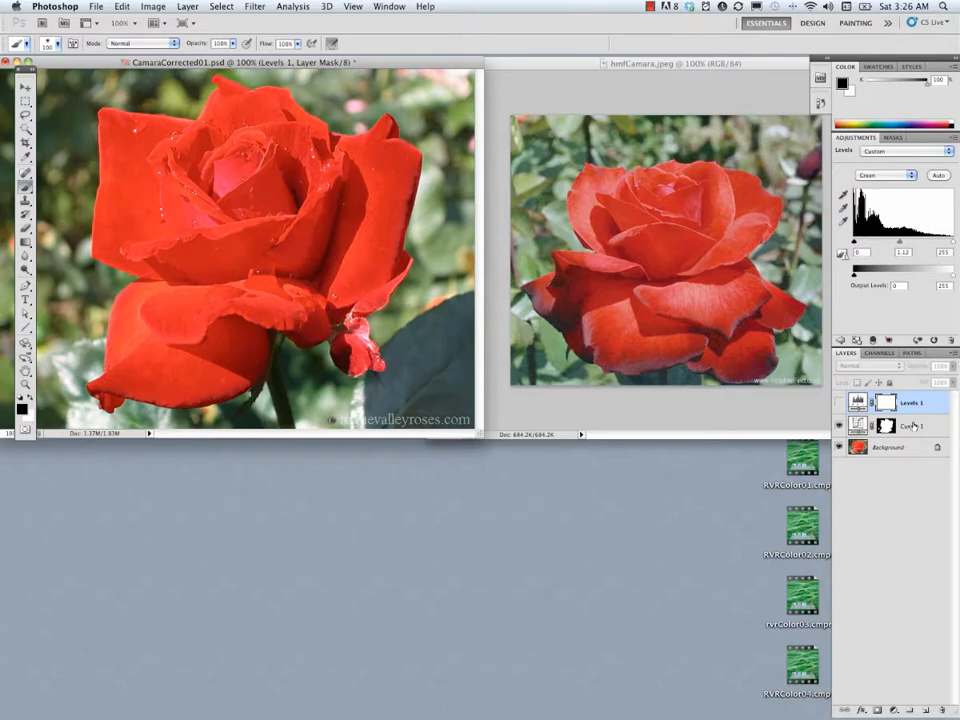
Reduce the opacity of the Curves 1 layer to 62%.
{"action": "left_click", "coordinate": [913, 426]}
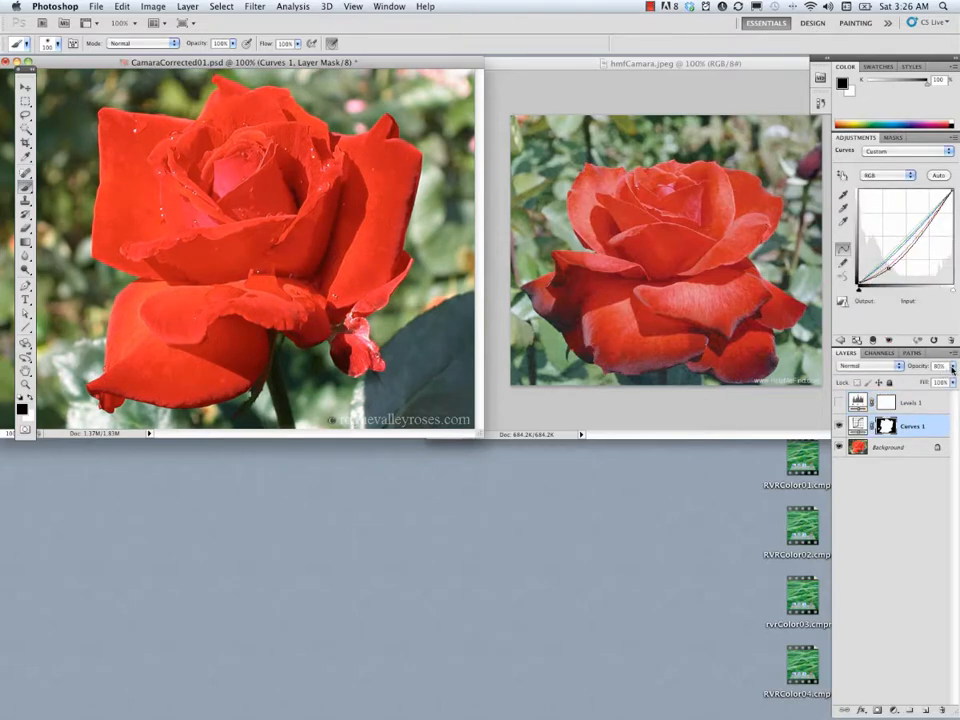
{"action": "left_click", "coordinate": [952, 368]}
{"action": "left_click_drag", "start_coordinate": [939, 380], "coordinate": [920, 381]}
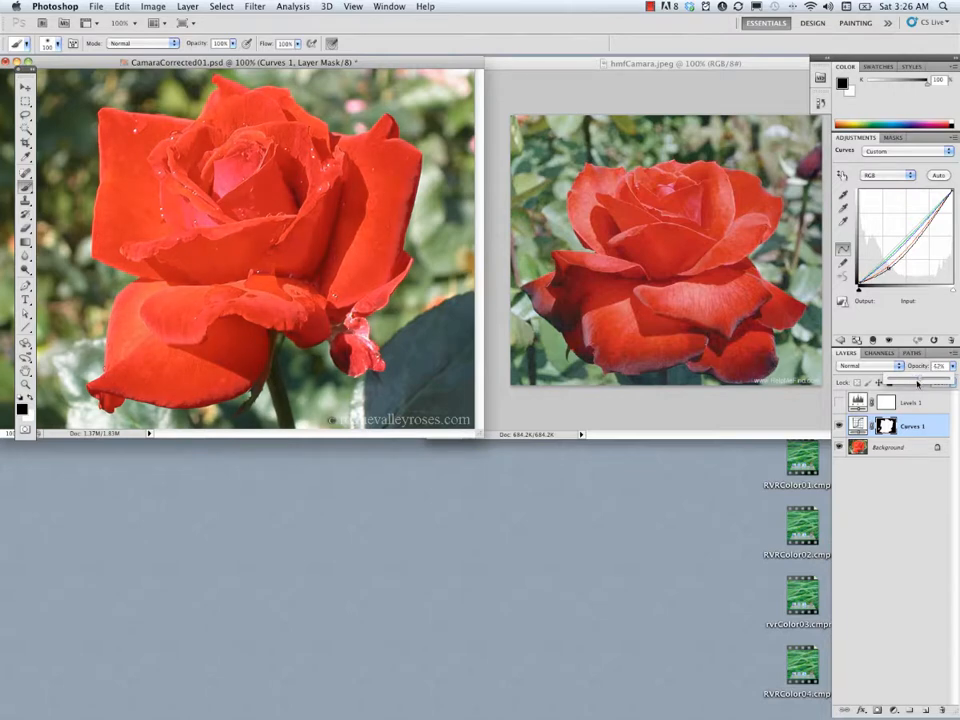